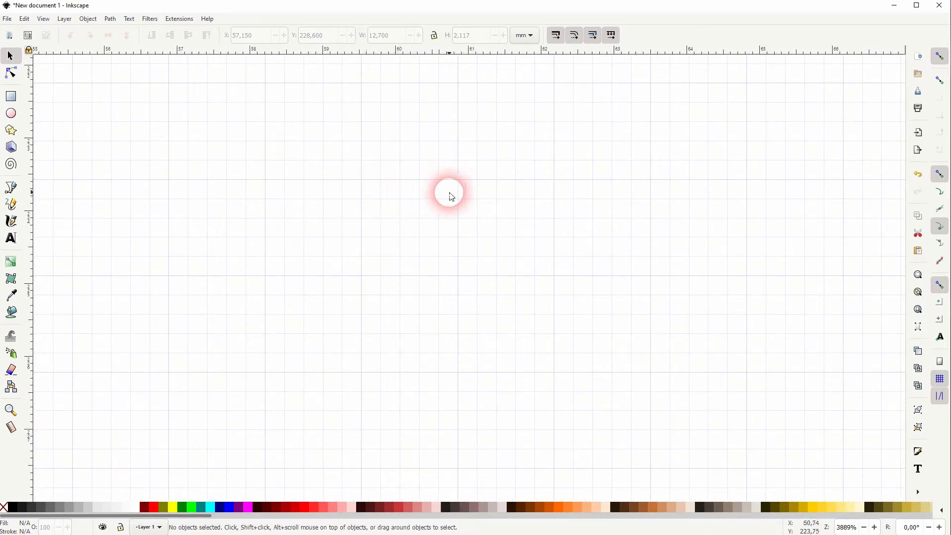
Set the document's rectangular grid to show a major grid line every 8 cells
{"action": "left_click", "coordinate": [9, 19]}
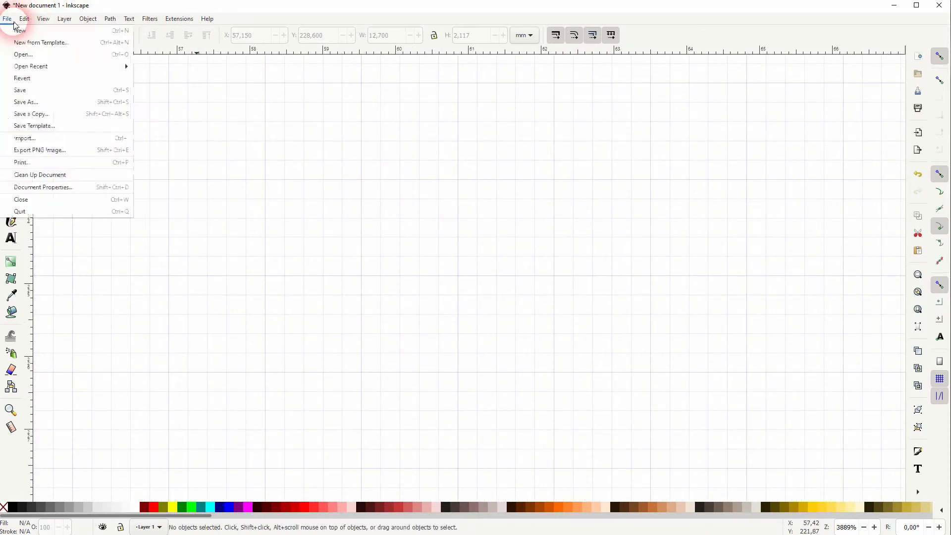
{"action": "left_click", "coordinate": [60, 187]}
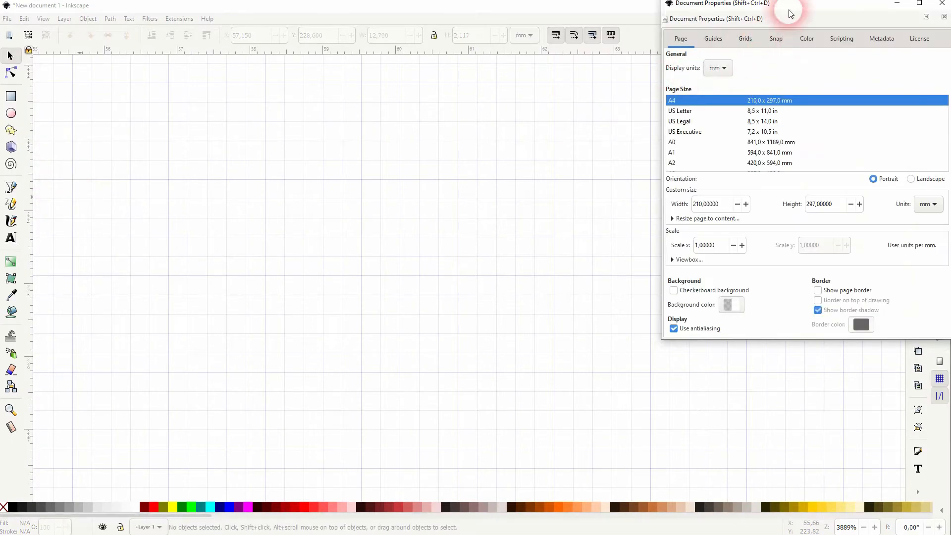
{"action": "left_click_drag", "start_coordinate": [811, 9], "coordinate": [624, 78]}
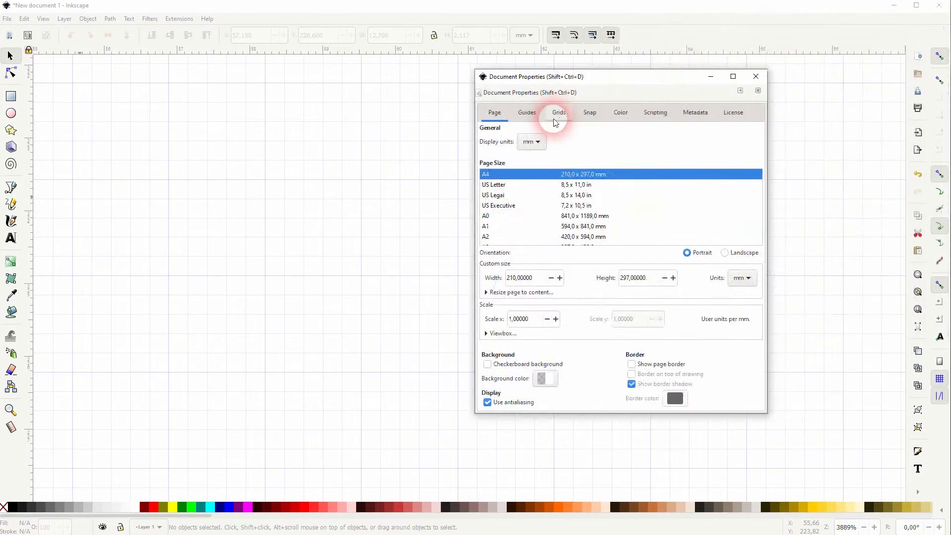
{"action": "left_click", "coordinate": [555, 123]}
{"action": "mouse_move", "coordinate": [749, 344]}
{"action": "left_mouse_down"}
{"action": "mouse_move", "coordinate": [673, 339]}
{"action": "mouse_move", "coordinate": [764, 336]}
{"action": "left_mouse_up"}
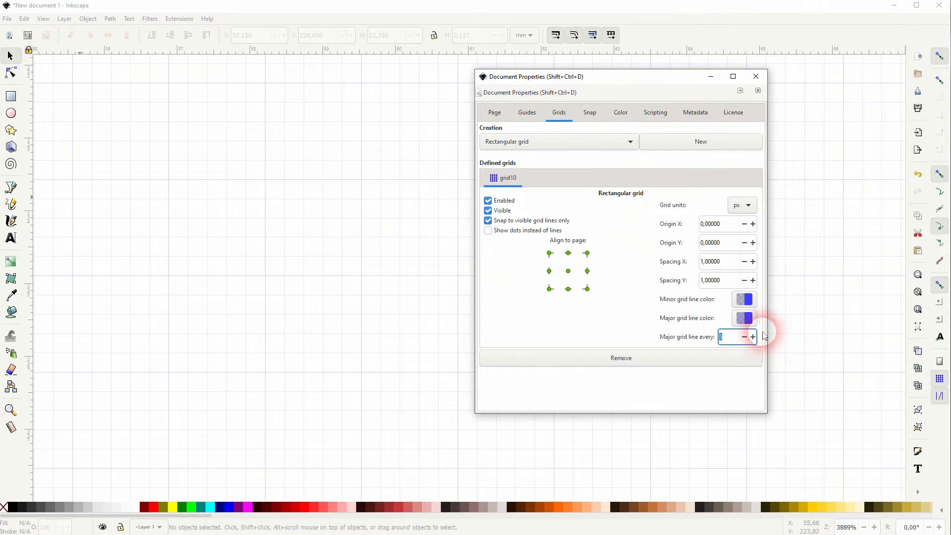
{"action": "left_click", "coordinate": [754, 338]}
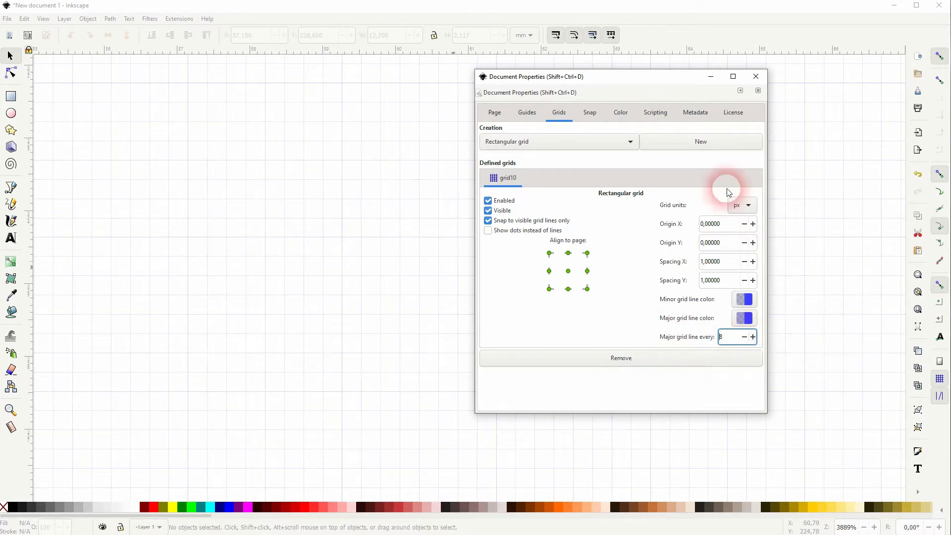
{"action": "left_click", "coordinate": [755, 76]}
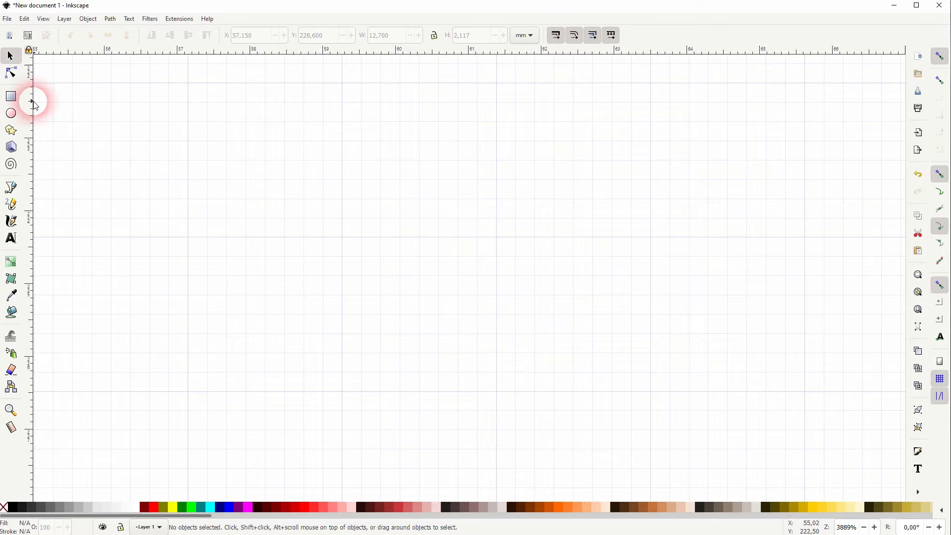
Draw a one-cell square about 0.265 mm wide at a major grid intersection and fill it black
{"action": "left_click", "coordinate": [11, 97]}
{"action": "left_click_drag", "start_coordinate": [195, 244], "coordinate": [208, 257]}
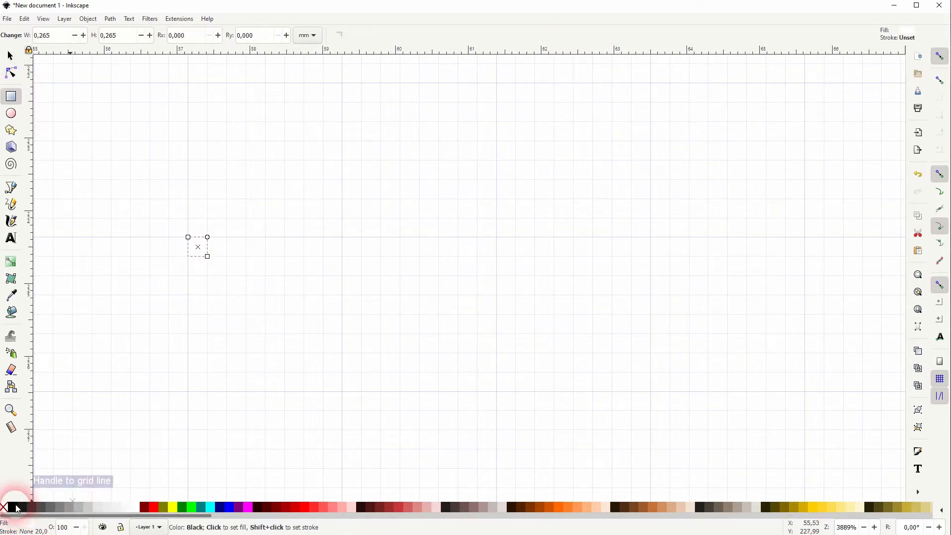
{"action": "left_click", "coordinate": [13, 507]}
Duplicate the black square side by side along the grid to form a row of eight squares
{"action": "left_click", "coordinate": [11, 56]}
{"action": "left_click_drag", "start_coordinate": [212, 267], "coordinate": [263, 220]}
{"action": "left_click_drag", "start_coordinate": [194, 254], "coordinate": [227, 254]}
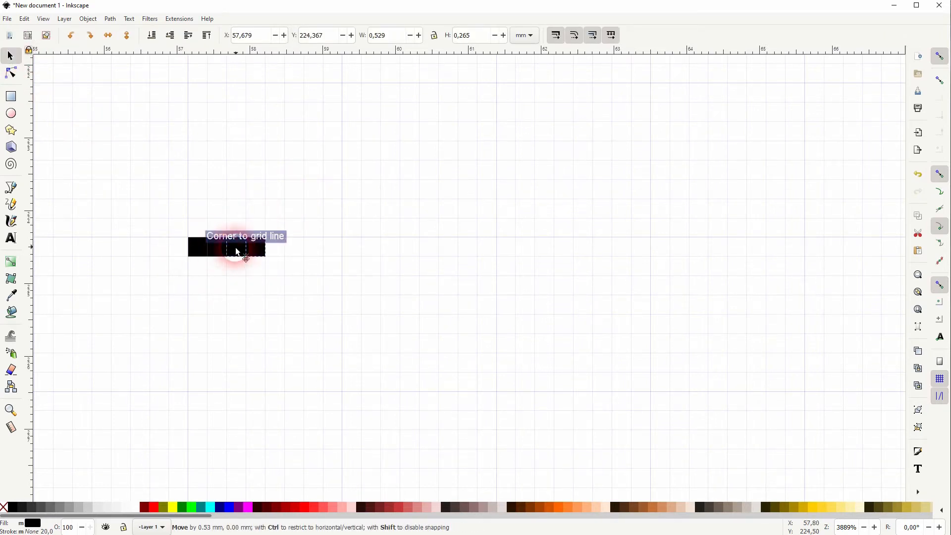
{"action": "left_click_drag", "start_coordinate": [138, 278], "coordinate": [336, 196]}
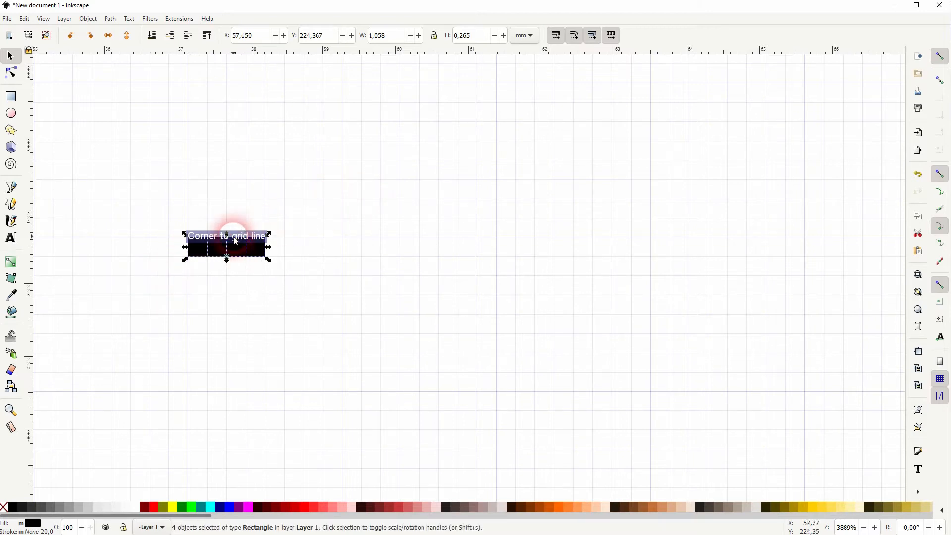
{"action": "key", "text": "ctrl+d"}
{"action": "left_click_drag", "start_coordinate": [199, 248], "coordinate": [278, 250]}
Duplicate the eight-square row downward on the grid to build an 8 by 8 block of squares
{"action": "left_click_drag", "start_coordinate": [164, 276], "coordinate": [382, 208]}
{"action": "key", "text": "ctrl+d"}
{"action": "left_click_drag", "start_coordinate": [202, 249], "coordinate": [376, 214]}
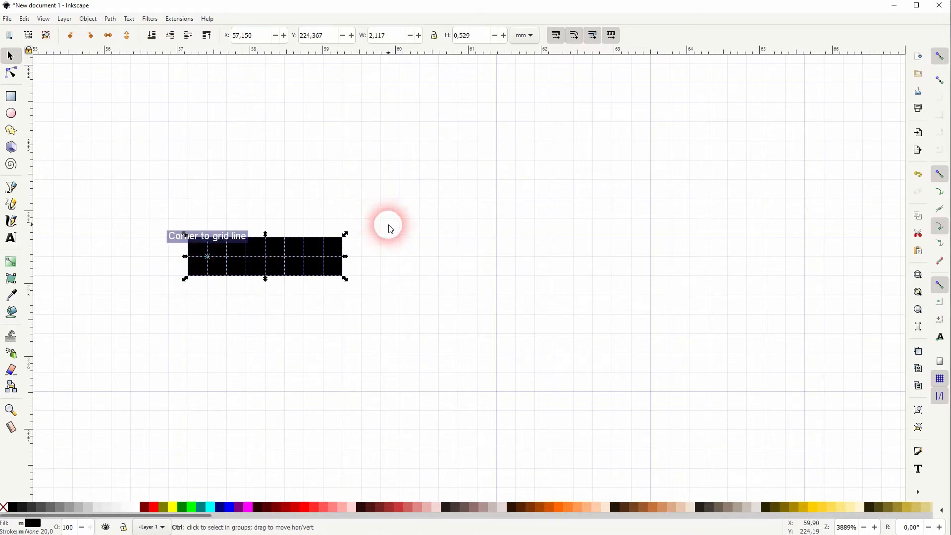
{"action": "key", "text": "ctrl+d"}
{"action": "left_click_drag", "start_coordinate": [198, 268], "coordinate": [197, 386]}
{"action": "key", "text": "ctrl+d"}
{"action": "left_click", "coordinate": [146, 341]}
Duplicate the 8 by 8 block four times in a horizontal line, leaving a two-cell gap between blocks
{"action": "left_click_drag", "start_coordinate": [149, 411], "coordinate": [448, 176]}
{"action": "key", "text": "ctrl+d"}
{"action": "left_click_drag", "start_coordinate": [215, 251], "coordinate": [700, 252]}
{"action": "key", "text": "ctrl+d"}
{"action": "key", "text": "ctrl+d"}
{"action": "key", "text": "ctrl+d"}
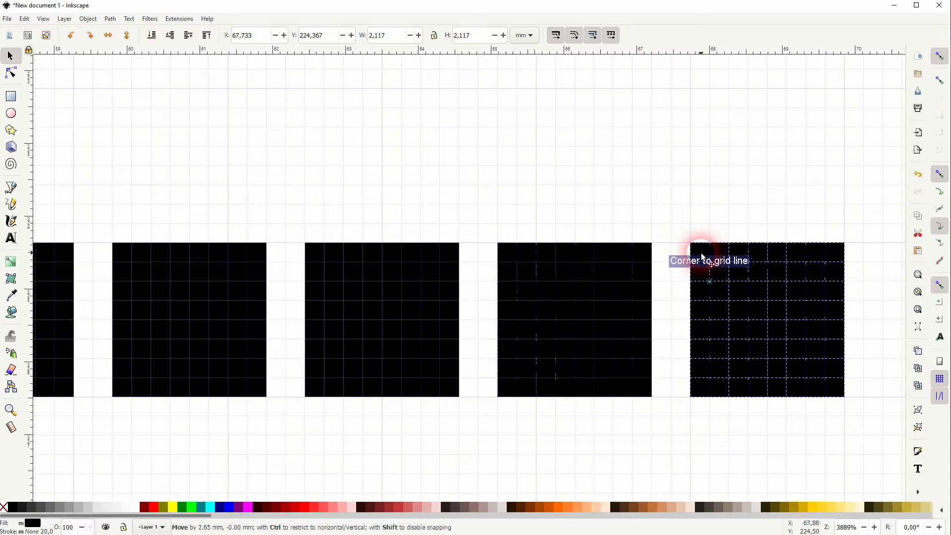
Fill the cells forming a letter P with two-cell-wide stem inside the first block white, keeping a one-cell border
{"action": "scroll", "coordinate": [390, 292], "scroll_direction": "down", "scroll_amount": 1, "text": "ctrl"}
{"action": "scroll", "coordinate": [386, 296], "scroll_direction": "left", "scroll_amount": 5}
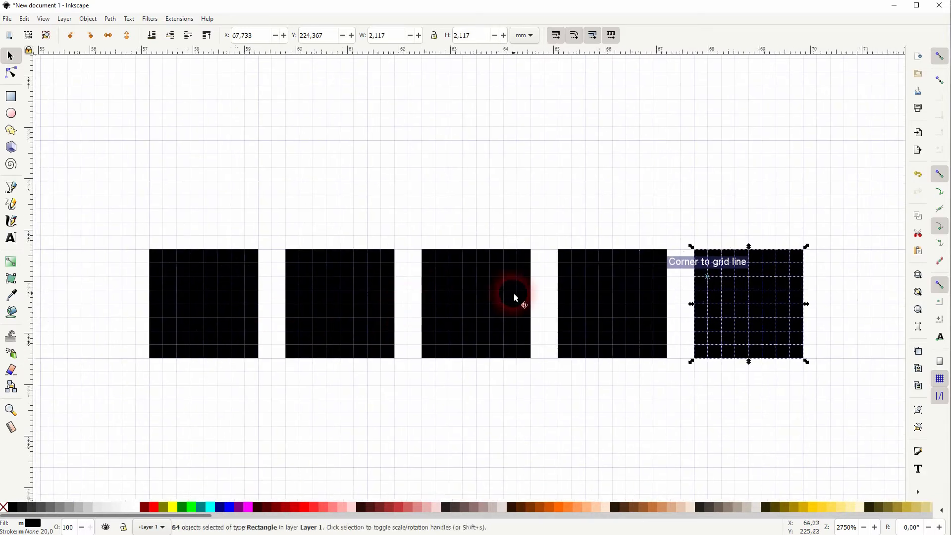
{"action": "scroll", "coordinate": [154, 271], "scroll_direction": "up", "scroll_amount": 2, "text": "ctrl"}
{"action": "left_click", "coordinate": [185, 210]}
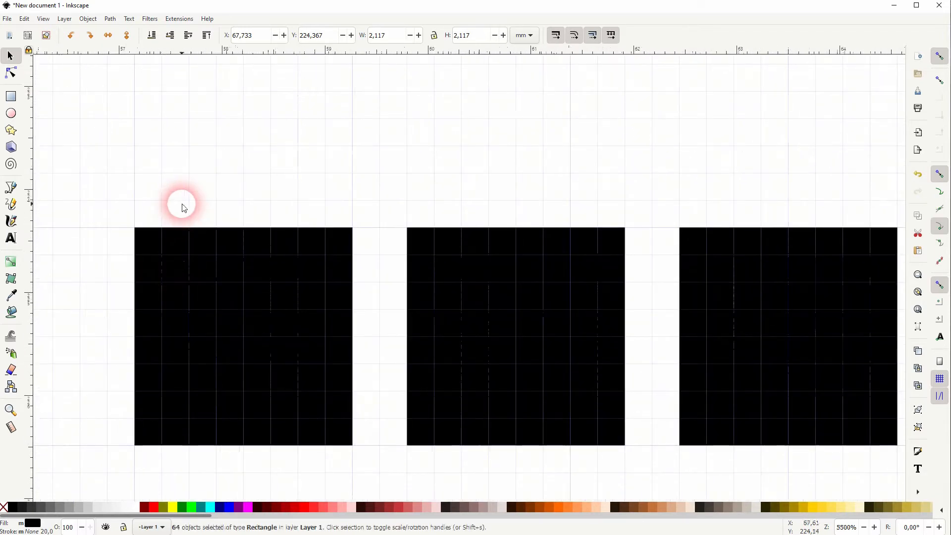
{"action": "left_click", "coordinate": [178, 267]}
{"action": "left_click", "coordinate": [179, 296], "text": "shift"}
{"action": "left_click", "coordinate": [180, 323], "text": "shift"}
{"action": "left_click", "coordinate": [182, 351], "text": "shift"}
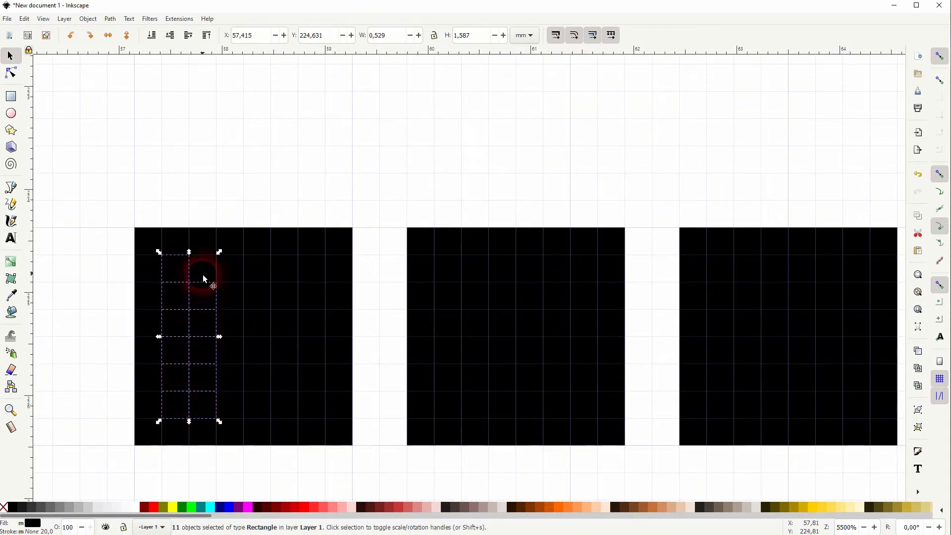
{"action": "left_click", "coordinate": [236, 267], "text": "shift"}
{"action": "left_click", "coordinate": [262, 266], "text": "shift"}
{"action": "left_click", "coordinate": [287, 266], "text": "shift"}
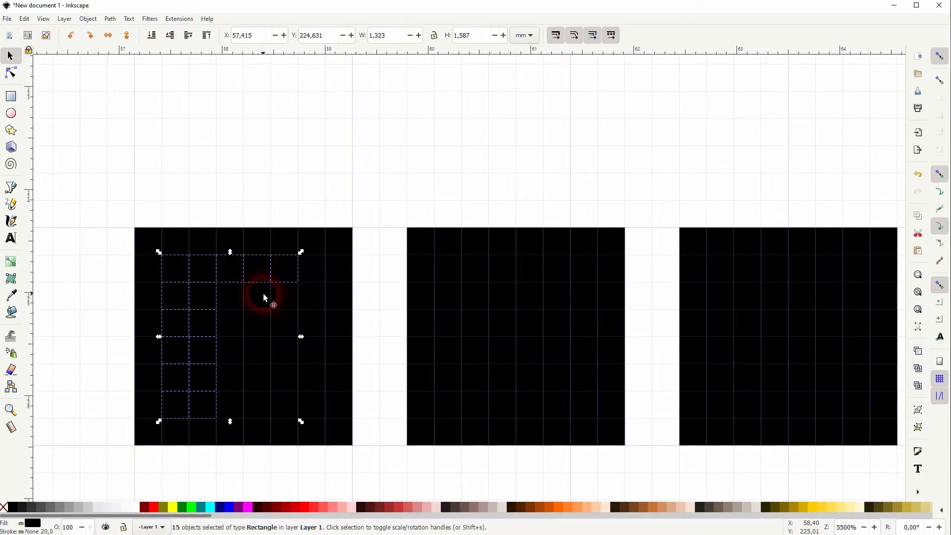
{"action": "left_click", "coordinate": [286, 295], "text": "shift"}
{"action": "left_click", "coordinate": [311, 296], "text": "shift"}
{"action": "left_click", "coordinate": [303, 317], "text": "shift"}
{"action": "left_click", "coordinate": [285, 324], "text": "shift"}
{"action": "left_click", "coordinate": [287, 352], "text": "shift"}
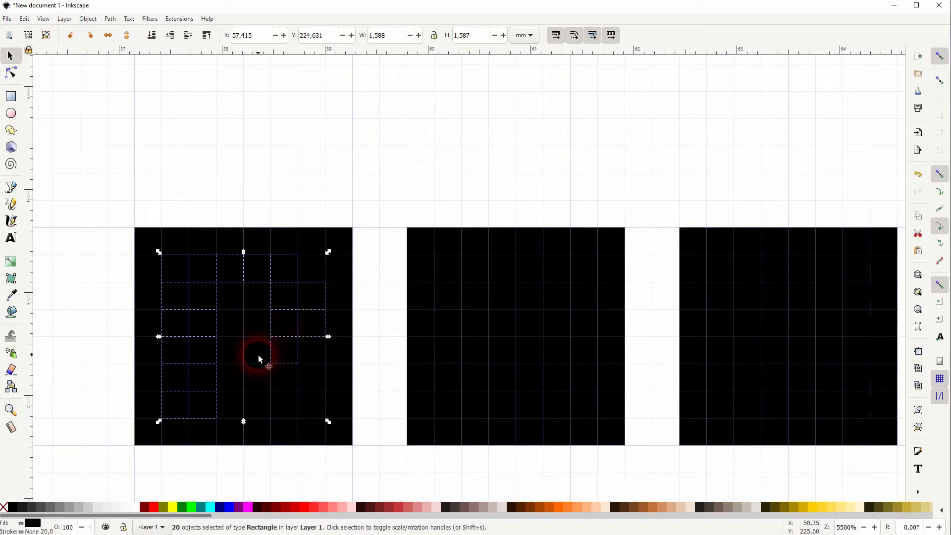
{"action": "left_click", "coordinate": [129, 506]}
{"action": "left_click", "coordinate": [363, 240]}
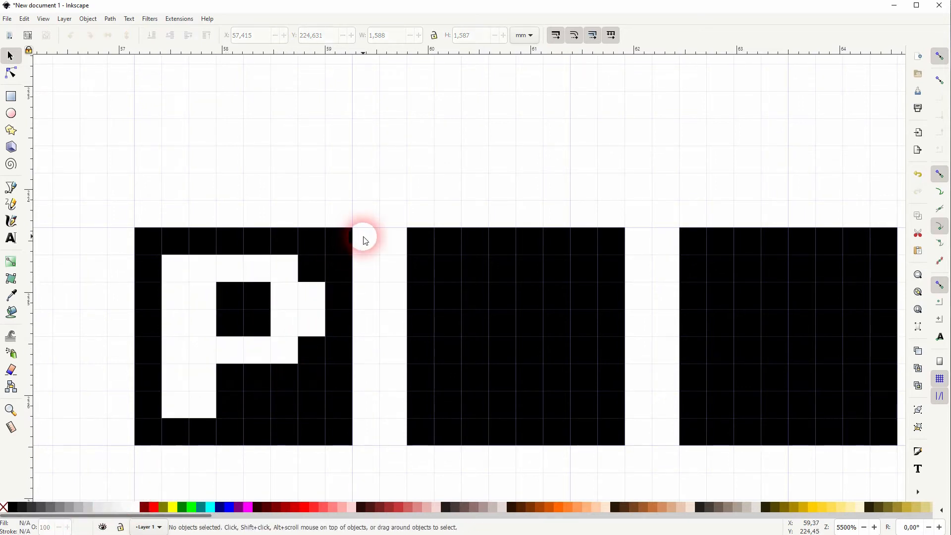
Delete the surplus black cells at the P block's lower right and top-right corner, leaving a one-cell outline around the letter
{"action": "left_click", "coordinate": [259, 432]}
{"action": "key", "text": "Delete"}
{"action": "left_click", "coordinate": [257, 406]}
{"action": "key", "text": "Delete"}
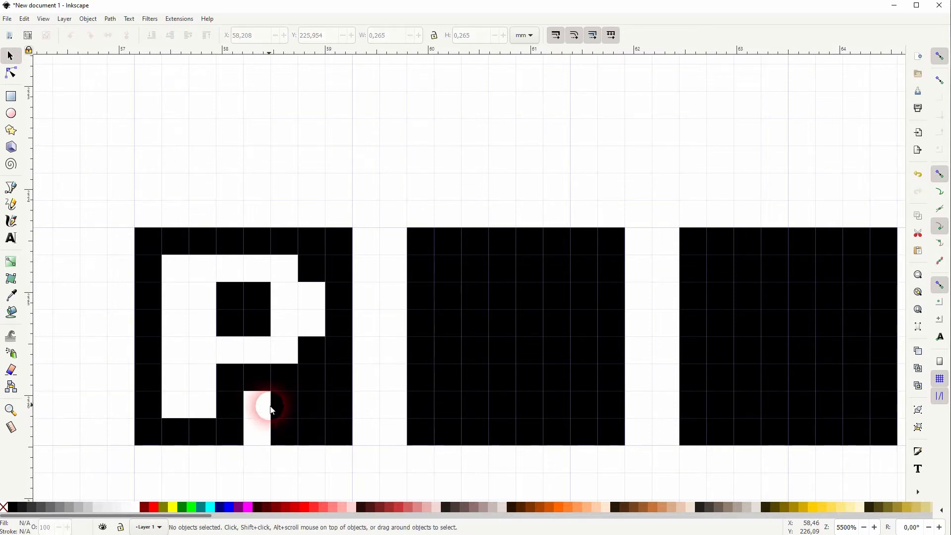
{"action": "left_click_drag", "start_coordinate": [255, 457], "coordinate": [380, 376]}
{"action": "key", "text": "Delete"}
{"action": "left_click", "coordinate": [341, 377]}
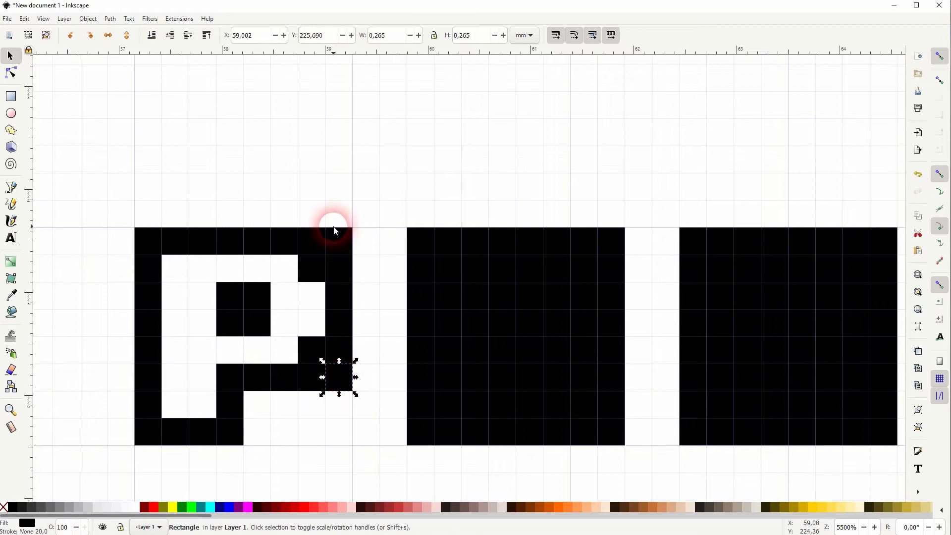
{"action": "key", "text": "Delete"}
{"action": "left_click", "coordinate": [337, 241]}
{"action": "key", "text": "Delete"}
{"action": "left_click", "coordinate": [328, 362]}
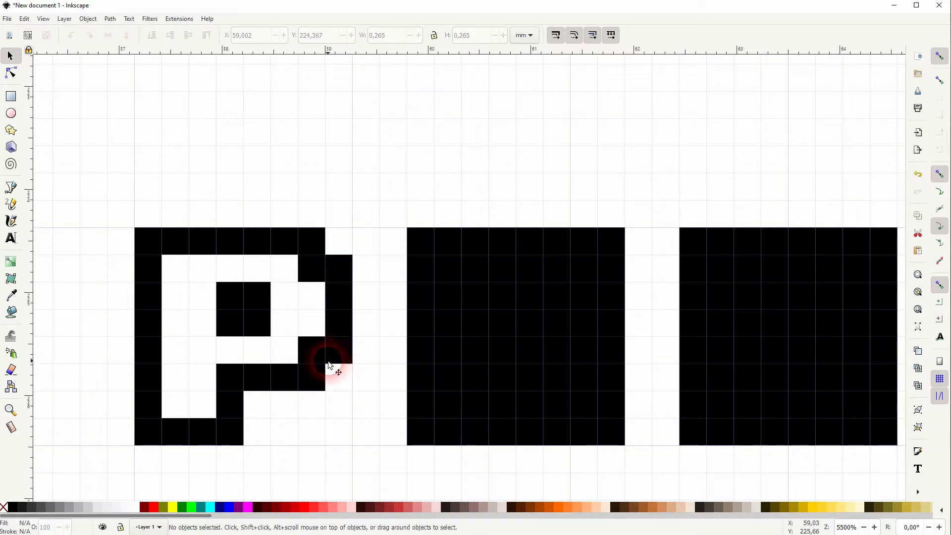
Fill the two centre columns of the second block white from row two to row seven, forming the letter I
{"action": "left_click_drag", "start_coordinate": [547, 338], "coordinate": [480, 336]}
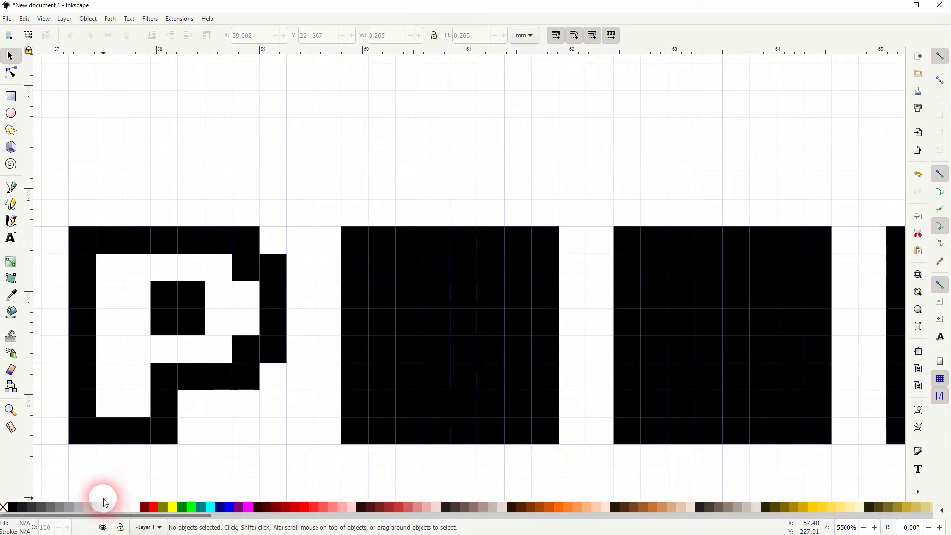
{"action": "left_click", "coordinate": [430, 266]}
{"action": "left_click", "coordinate": [464, 266], "text": "shift"}
{"action": "left_click", "coordinate": [461, 292], "text": "shift"}
{"action": "left_click", "coordinate": [440, 294], "text": "shift"}
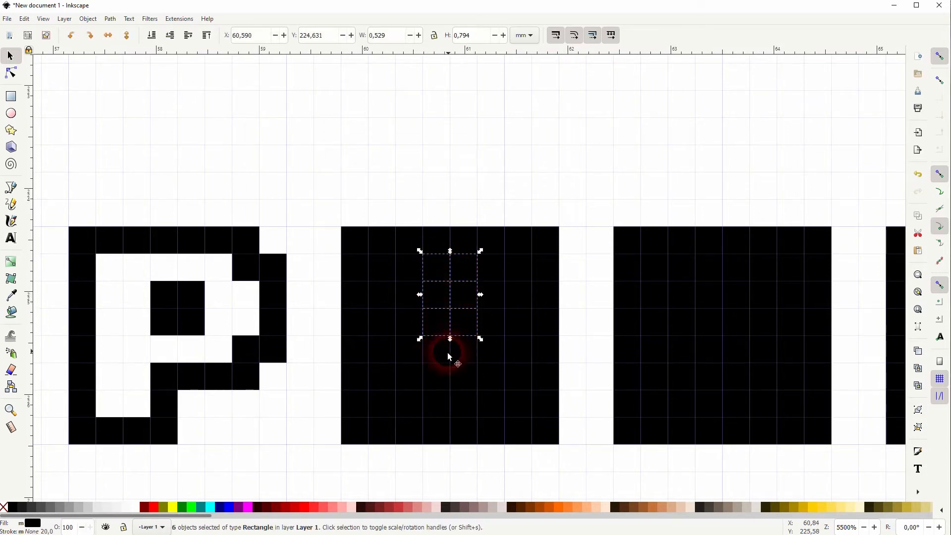
{"action": "left_click", "coordinate": [434, 359], "text": "shift"}
{"action": "left_click", "coordinate": [464, 358], "text": "shift"}
{"action": "left_click", "coordinate": [434, 355], "text": "shift"}
{"action": "left_click", "coordinate": [468, 374], "text": "shift"}
{"action": "left_click", "coordinate": [439, 405], "text": "shift"}
{"action": "left_click", "coordinate": [468, 413], "text": "shift"}
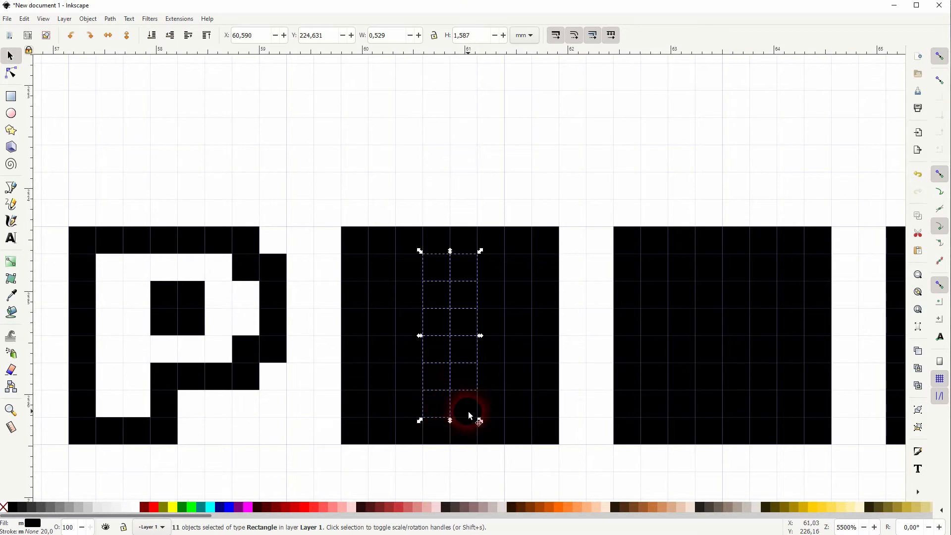
{"action": "left_click", "coordinate": [133, 507]}
{"action": "left_click", "coordinate": [307, 459]}
Delete the two outermost columns on each side of the I and move the letter to two cells from the P
{"action": "left_click_drag", "start_coordinate": [307, 460], "coordinate": [407, 198]}
{"action": "key", "text": "Delete"}
{"action": "left_click_drag", "start_coordinate": [502, 200], "coordinate": [582, 477]}
{"action": "key", "text": "Delete"}
{"action": "left_click_drag", "start_coordinate": [395, 483], "coordinate": [548, 134]}
{"action": "left_click_drag", "start_coordinate": [437, 242], "coordinate": [377, 244]}
Fill the cells forming a letter X inside the third block's one-cell border white
{"action": "left_click", "coordinate": [499, 314]}
{"action": "key", "text": "space"}
{"action": "left_click_drag", "start_coordinate": [515, 302], "coordinate": [409, 310]}
{"action": "left_click", "coordinate": [497, 264]}
{"action": "left_click", "coordinate": [528, 268], "text": "shift"}
{"action": "left_click", "coordinate": [530, 297], "text": "shift"}
{"action": "left_click", "coordinate": [560, 302], "text": "shift"}
{"action": "left_click", "coordinate": [561, 323], "text": "shift"}
{"action": "left_click", "coordinate": [580, 326], "text": "shift"}
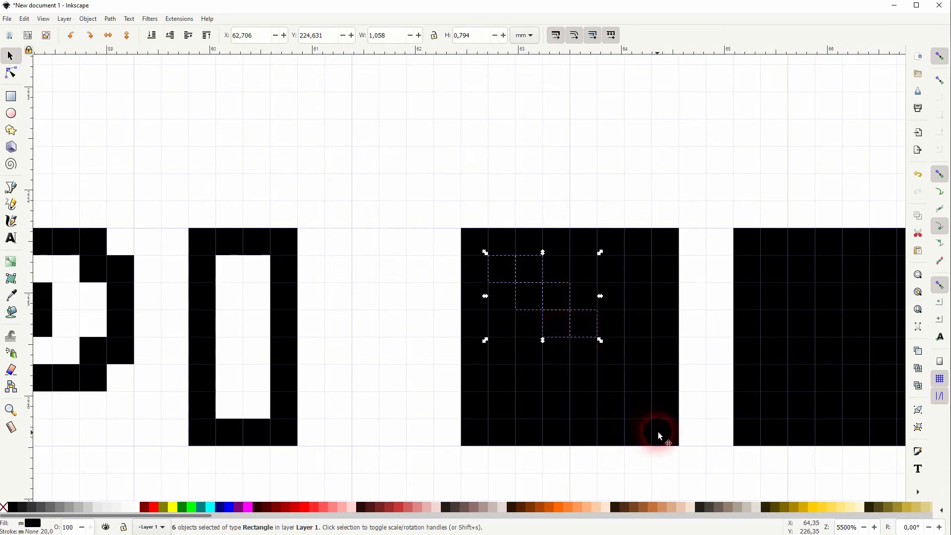
{"action": "left_click", "coordinate": [590, 382], "text": "shift"}
{"action": "left_click", "coordinate": [579, 352], "text": "shift"}
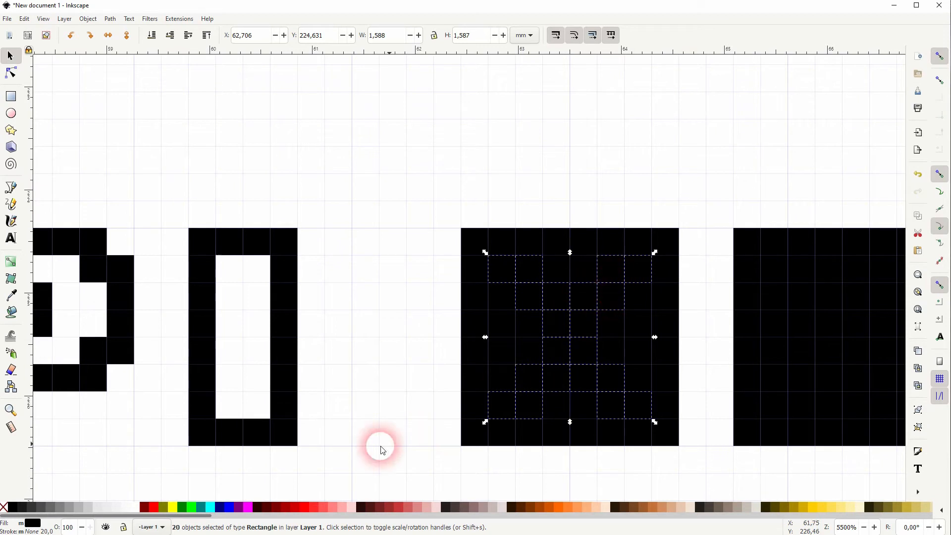
{"action": "left_click", "coordinate": [136, 506]}
{"action": "left_click", "coordinate": [378, 433]}
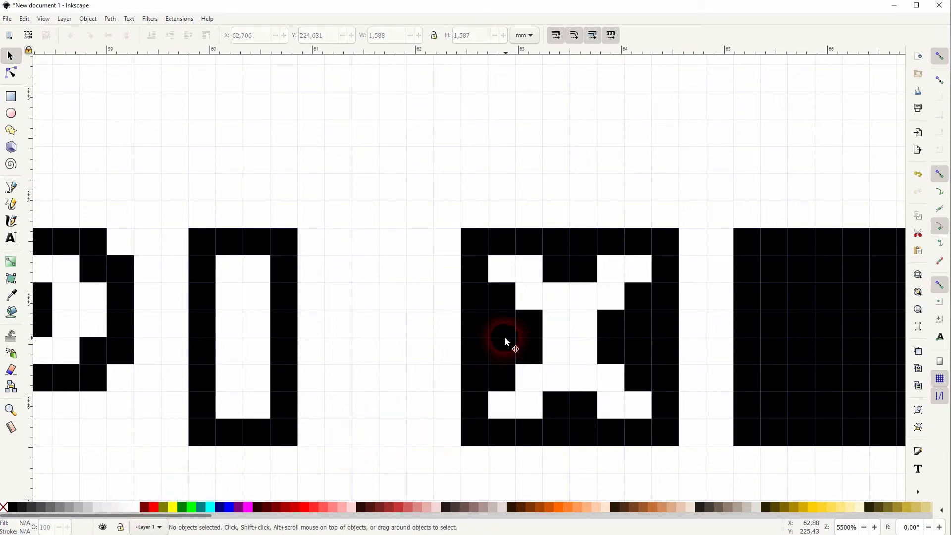
Delete the two middle border cells on both sides of the X and move the letter to two cells from the I
{"action": "left_click", "coordinate": [477, 319]}
{"action": "key", "text": "Delete"}
{"action": "left_click", "coordinate": [476, 352]}
{"action": "key", "text": "Delete"}
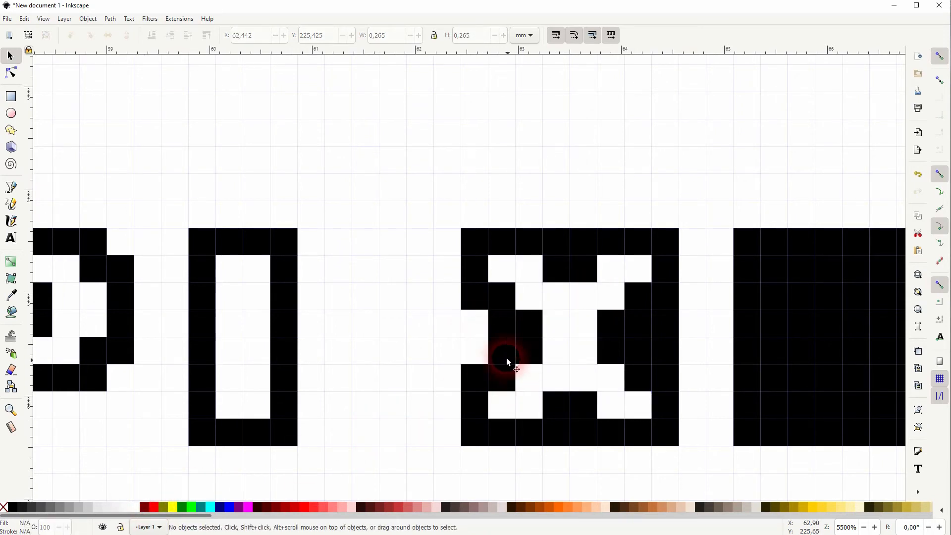
{"action": "left_click", "coordinate": [666, 352]}
{"action": "key", "text": "Delete"}
{"action": "left_click", "coordinate": [667, 323]}
{"action": "key", "text": "Delete"}
{"action": "left_click_drag", "start_coordinate": [409, 466], "coordinate": [711, 168]}
{"action": "left_click_drag", "start_coordinate": [474, 242], "coordinate": [359, 245]}
Fill the cells forming a letter E white in the fourth block, with a shorter two-cell-thick middle bar
{"action": "left_click", "coordinate": [675, 331]}
{"action": "key", "text": "space"}
{"action": "left_click_drag", "start_coordinate": [675, 332], "coordinate": [472, 337]}
{"action": "left_click", "coordinate": [579, 272]}
{"action": "left_click", "coordinate": [578, 298], "text": "shift"}
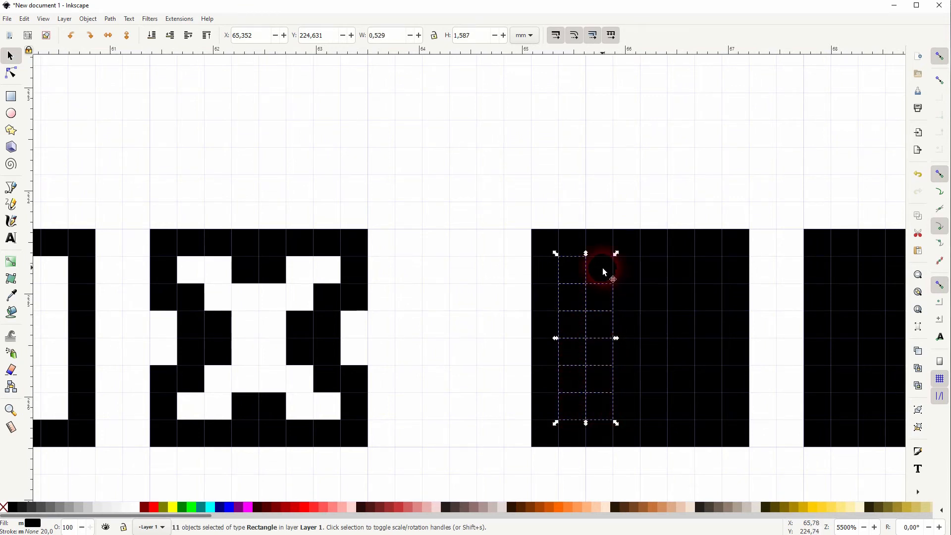
{"action": "left_click", "coordinate": [633, 269], "text": "shift"}
{"action": "left_click", "coordinate": [655, 269], "text": "shift"}
{"action": "left_click", "coordinate": [689, 269], "text": "shift"}
{"action": "left_click", "coordinate": [707, 270], "text": "shift"}
{"action": "left_click", "coordinate": [634, 421], "text": "shift"}
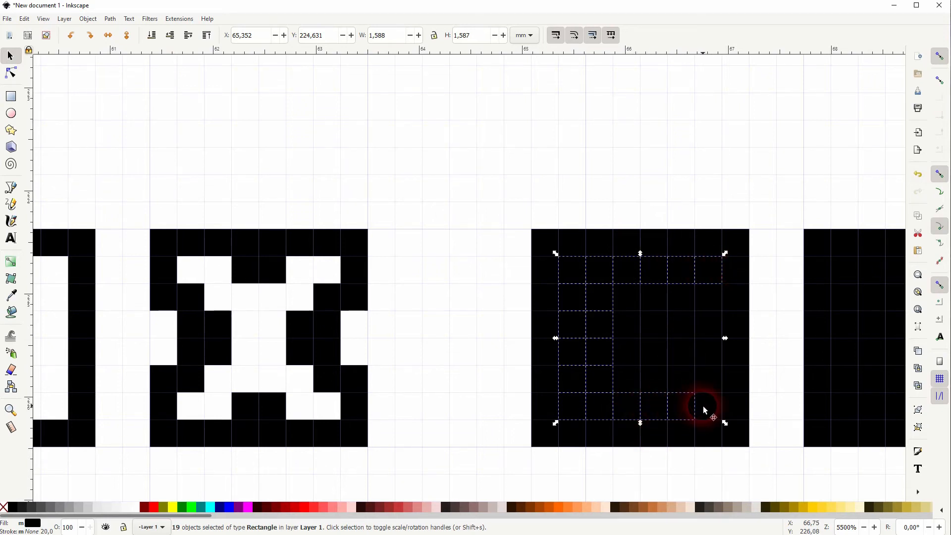
{"action": "left_click", "coordinate": [657, 346], "text": "shift"}
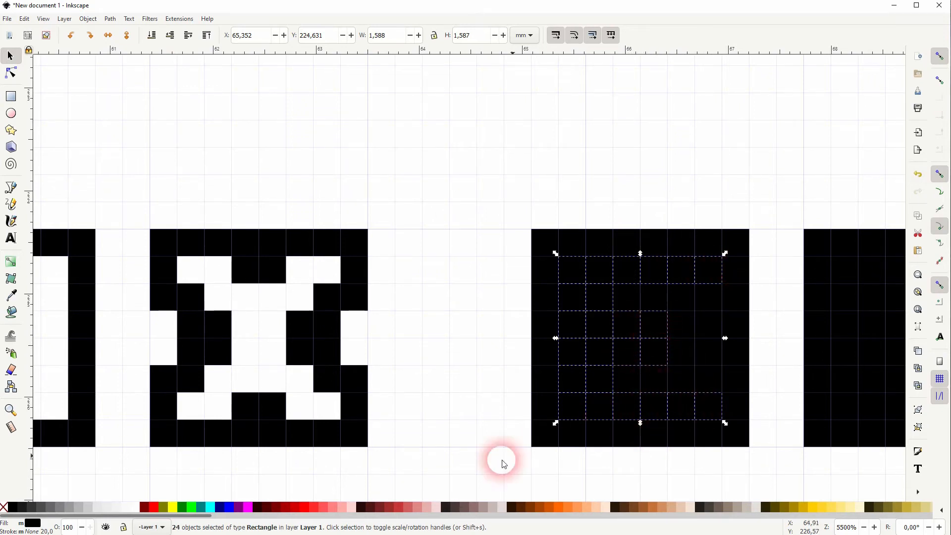
{"action": "left_click", "coordinate": [133, 507]}
{"action": "left_click", "coordinate": [435, 432]}
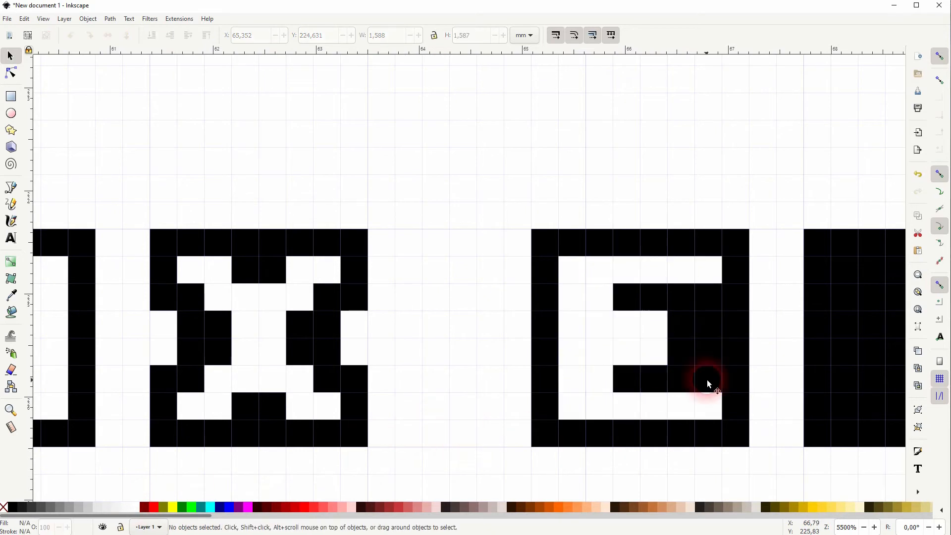
Delete the surplus cells beside the E's middle bar in the two rightmost columns and move the letter to two cells from the X
{"action": "left_click", "coordinate": [738, 355]}
{"action": "key", "text": "Delete"}
{"action": "left_click", "coordinate": [708, 330]}
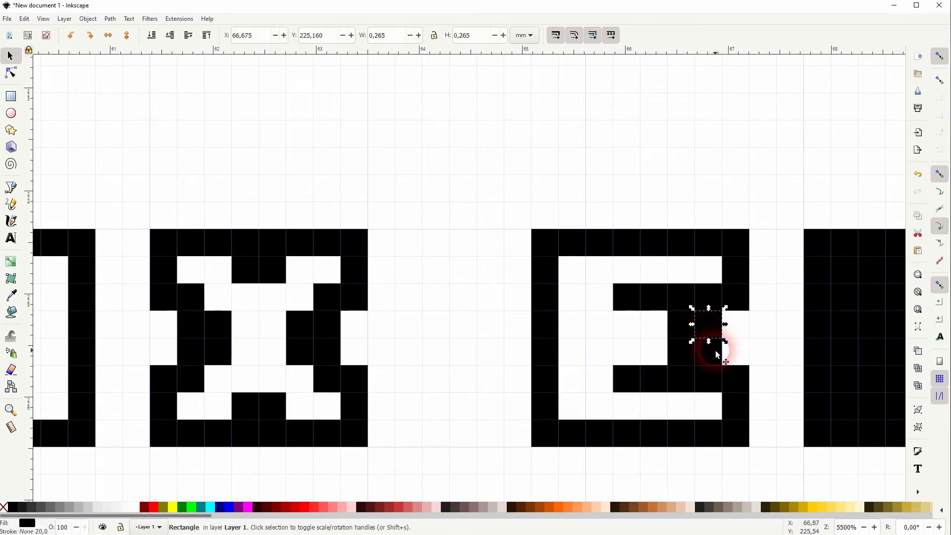
{"action": "left_click", "coordinate": [715, 349], "text": "shift"}
{"action": "key", "text": "Delete"}
{"action": "left_click_drag", "start_coordinate": [489, 470], "coordinate": [790, 198]}
{"action": "left_click_drag", "start_coordinate": [547, 251], "coordinate": [435, 255]}
Fill the cells forming a letter L with a two-cell-thick stem and foot white inside the fifth block's one-cell border
{"action": "scroll", "coordinate": [728, 334], "scroll_direction": "right", "scroll_amount": 10}
{"action": "left_click", "coordinate": [529, 340]}
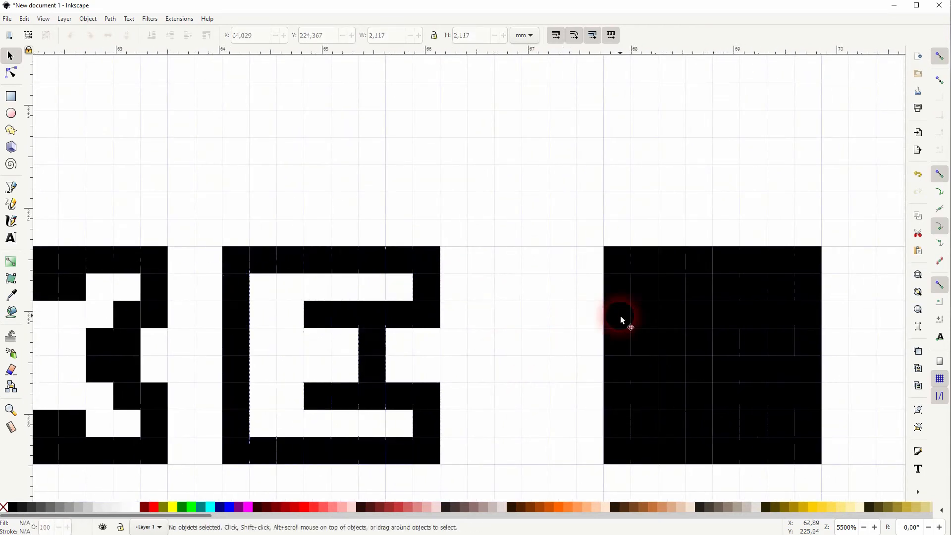
{"action": "left_click_drag", "start_coordinate": [652, 286], "coordinate": [648, 309]}
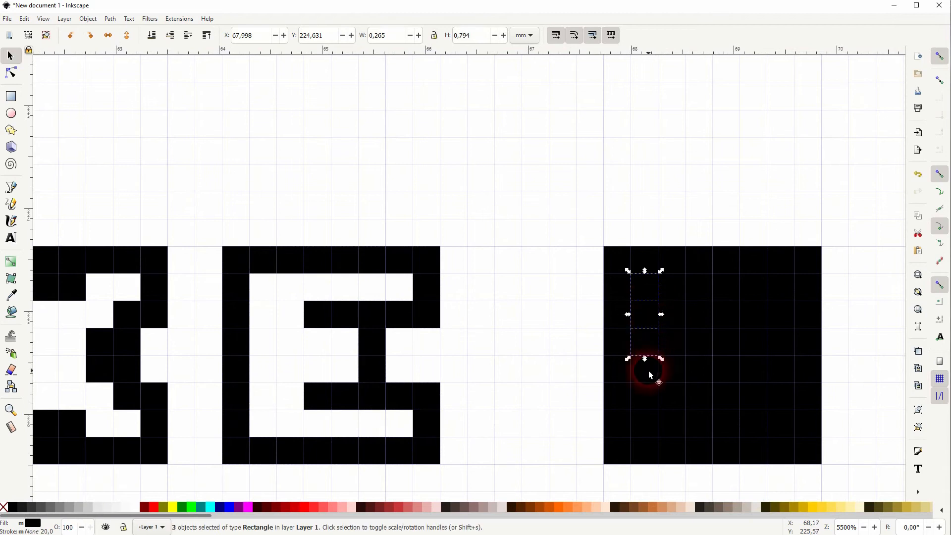
{"action": "mouse_move", "coordinate": [650, 402]}
{"action": "left_mouse_down"}
{"action": "mouse_move", "coordinate": [647, 420]}
{"action": "mouse_move", "coordinate": [674, 423]}
{"action": "left_mouse_up"}
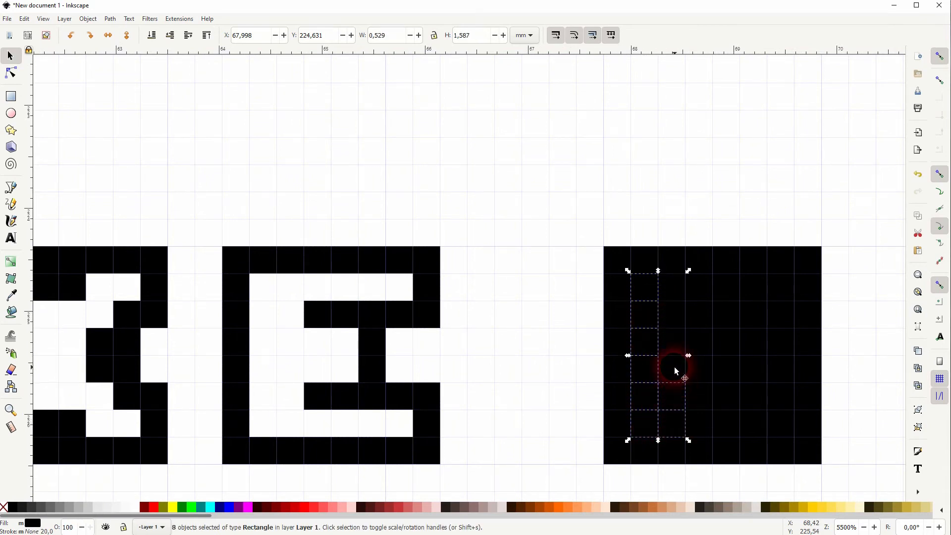
{"action": "mouse_move", "coordinate": [673, 312]}
{"action": "left_mouse_down"}
{"action": "mouse_move", "coordinate": [674, 283]}
{"action": "mouse_move", "coordinate": [707, 422]}
{"action": "left_mouse_up"}
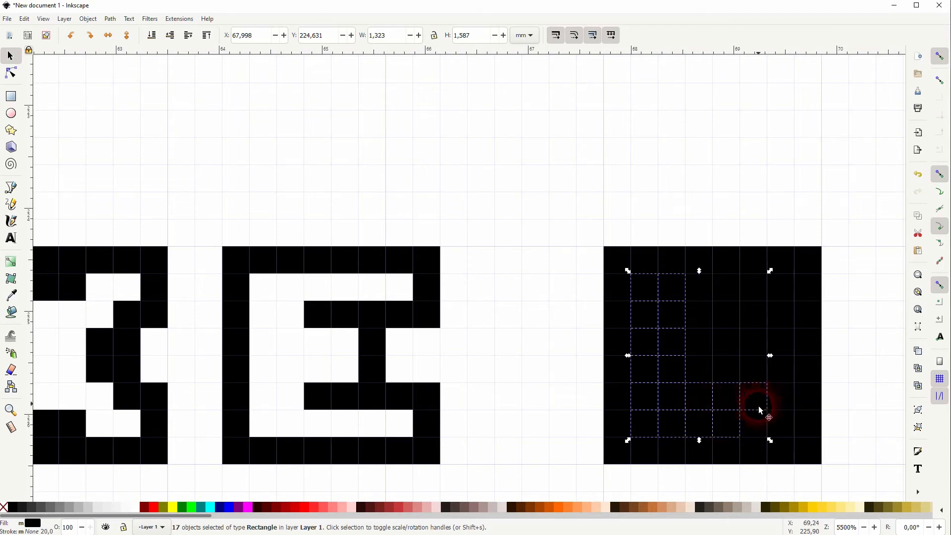
{"action": "mouse_move", "coordinate": [784, 391]}
{"action": "left_mouse_down"}
{"action": "mouse_move", "coordinate": [785, 419]}
{"action": "mouse_move", "coordinate": [787, 394]}
{"action": "left_mouse_up"}
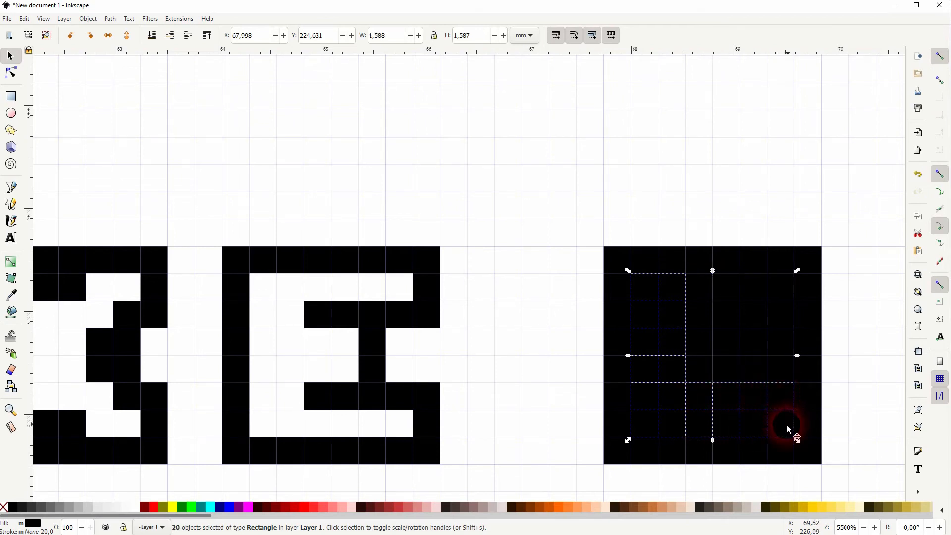
{"action": "left_click", "coordinate": [132, 507]}
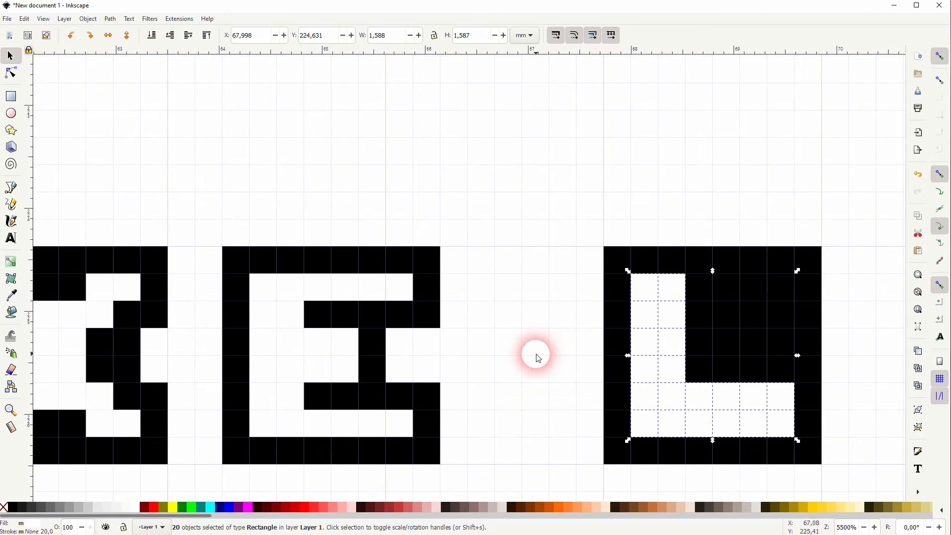
Delete the surplus black cells above the L's foot and beside its stem, keeping a one-cell outline around the letter
{"action": "left_click", "coordinate": [543, 355]}
{"action": "left_click_drag", "start_coordinate": [842, 223], "coordinate": [730, 343]}
{"action": "key", "text": "Delete"}
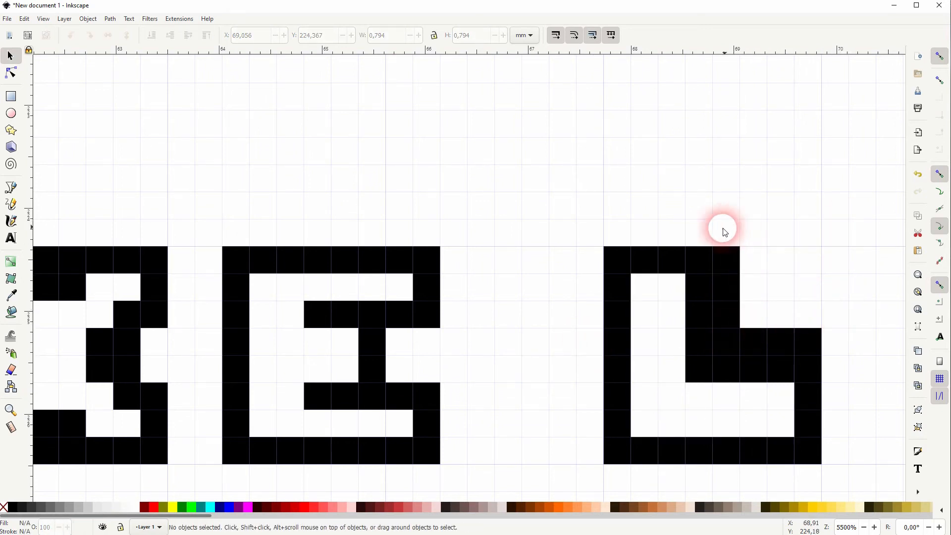
{"action": "left_click_drag", "start_coordinate": [706, 230], "coordinate": [763, 321]}
{"action": "left_click_drag", "start_coordinate": [767, 358], "coordinate": [768, 358]}
{"action": "key", "text": "Delete"}
{"action": "left_click_drag", "start_coordinate": [741, 311], "coordinate": [844, 366]}
{"action": "key", "text": "Delete"}
{"action": "left_click_drag", "start_coordinate": [766, 342], "coordinate": [773, 327]}
{"action": "key", "text": "Delete"}
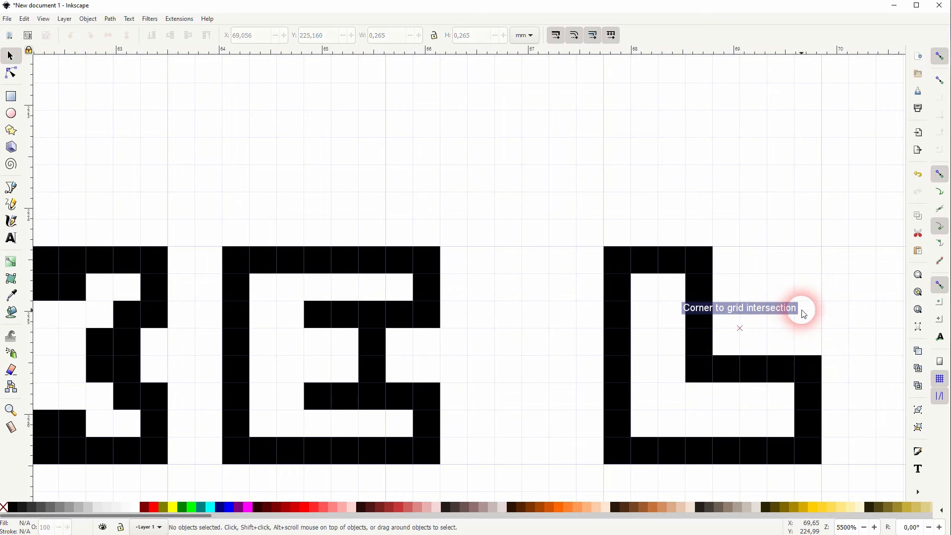
Move the whole L to two cells from the E
{"action": "scroll", "coordinate": [813, 318], "scroll_direction": "down", "scroll_amount": 2, "text": "ctrl"}
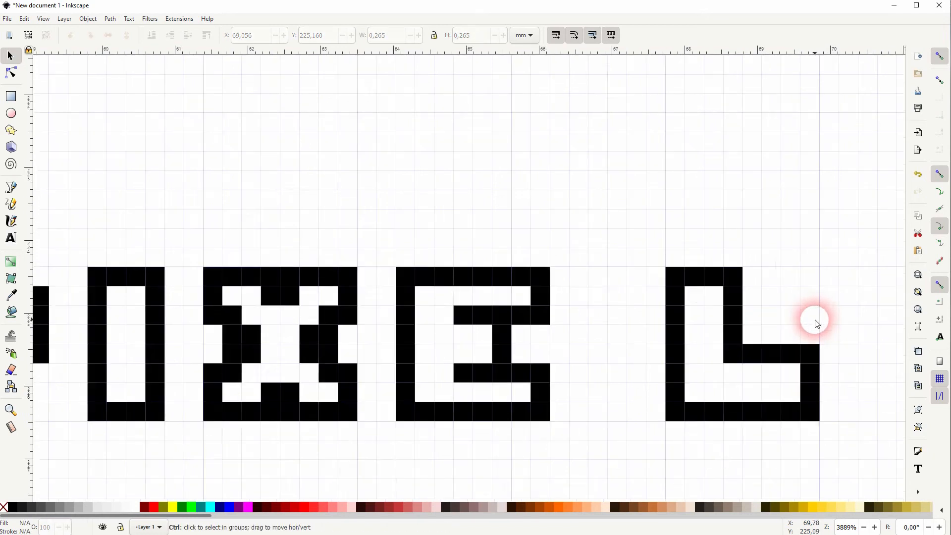
{"action": "left_click_drag", "start_coordinate": [666, 423], "coordinate": [887, 203]}
{"action": "left_click_drag", "start_coordinate": [713, 292], "coordinate": [652, 298]}
{"action": "left_click", "coordinate": [473, 439]}
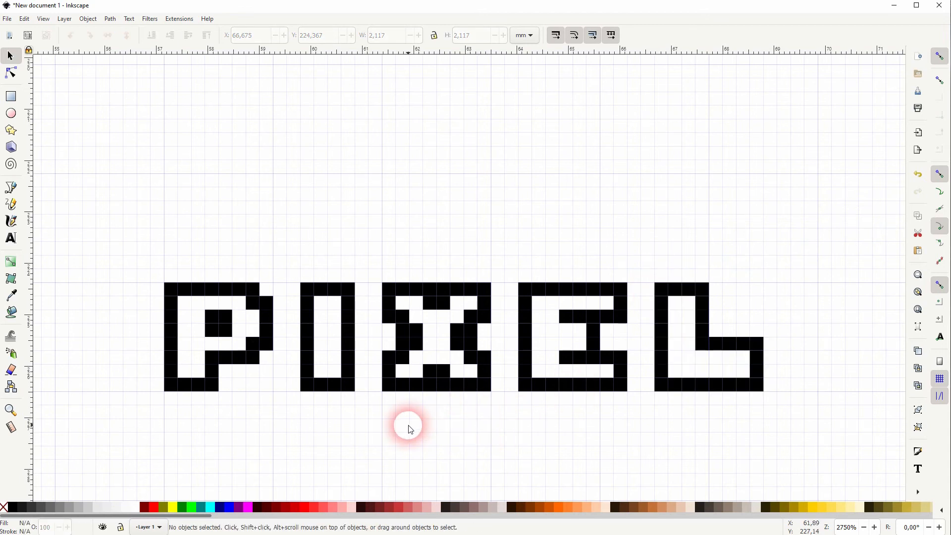
Hide the page grid and check the seams between the squares up close
{"action": "left_click", "coordinate": [44, 19]}
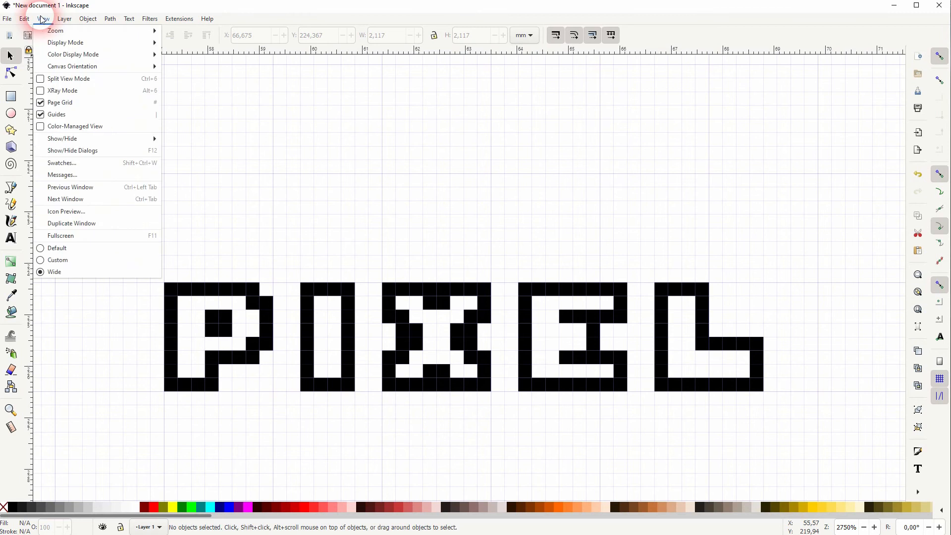
{"action": "left_click", "coordinate": [62, 102]}
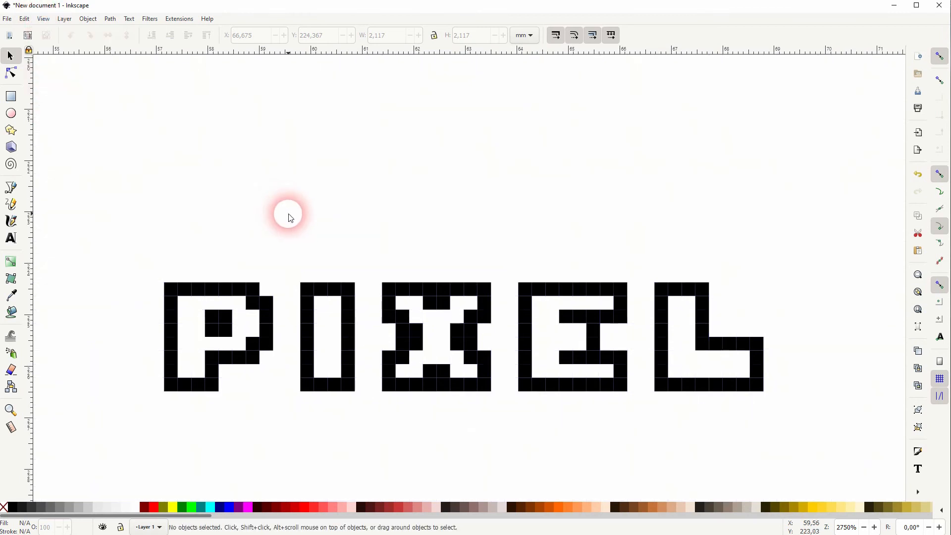
{"action": "scroll", "coordinate": [420, 358], "scroll_direction": "up", "scroll_amount": 5}
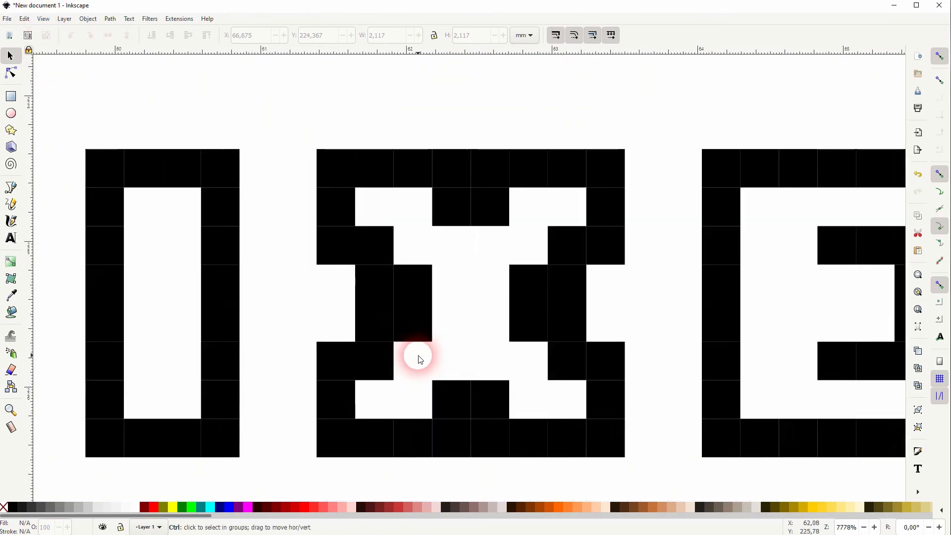
{"action": "scroll", "coordinate": [421, 357], "scroll_direction": "down", "scroll_amount": 6}
{"action": "scroll", "coordinate": [426, 361], "scroll_direction": "up", "scroll_amount": 3}
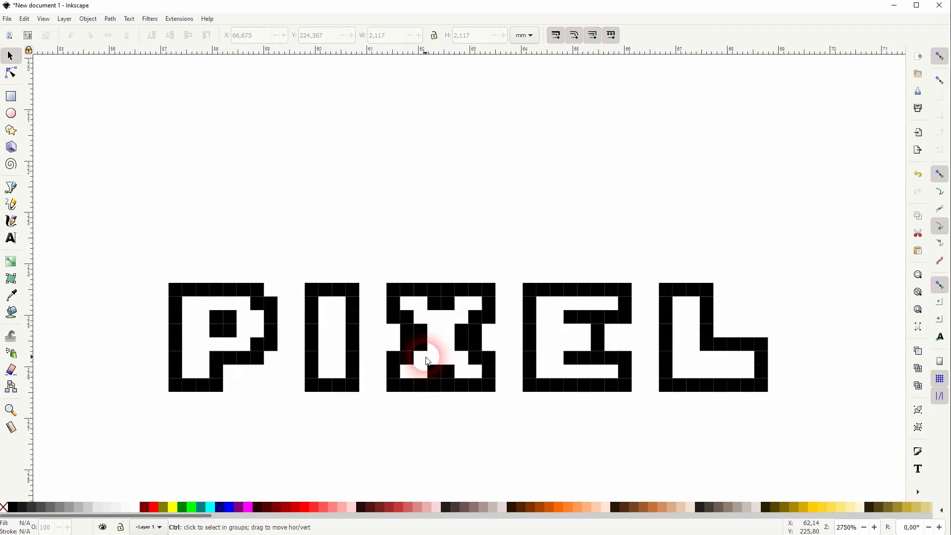
{"action": "scroll", "coordinate": [523, 336], "scroll_direction": "down", "scroll_amount": 1}
{"action": "scroll", "coordinate": [520, 333], "scroll_direction": "down", "scroll_amount": 1}
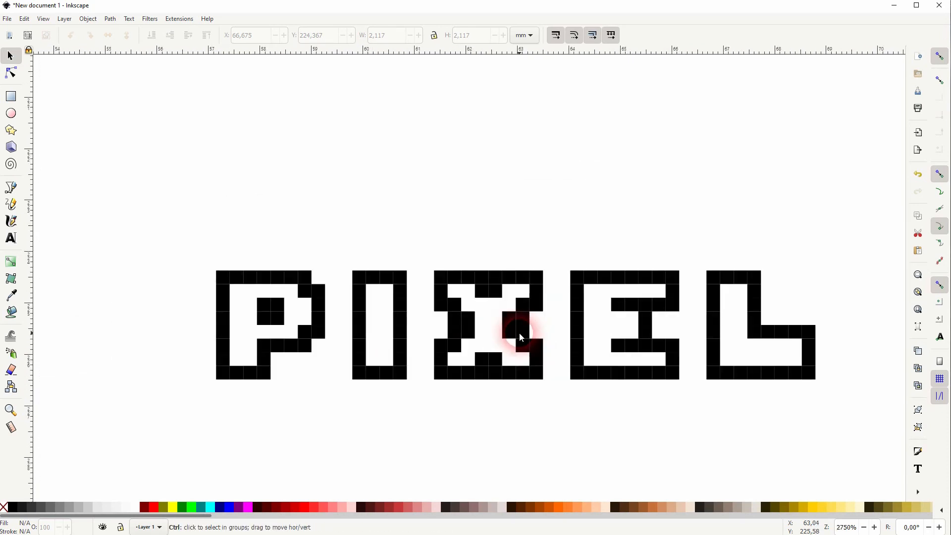
Group all squares of the PIXEL lettering and move the group to about X 55.235, Y 223.097 mm
{"action": "left_click_drag", "start_coordinate": [148, 416], "coordinate": [854, 208]}
{"action": "key", "text": "ctrl+g"}
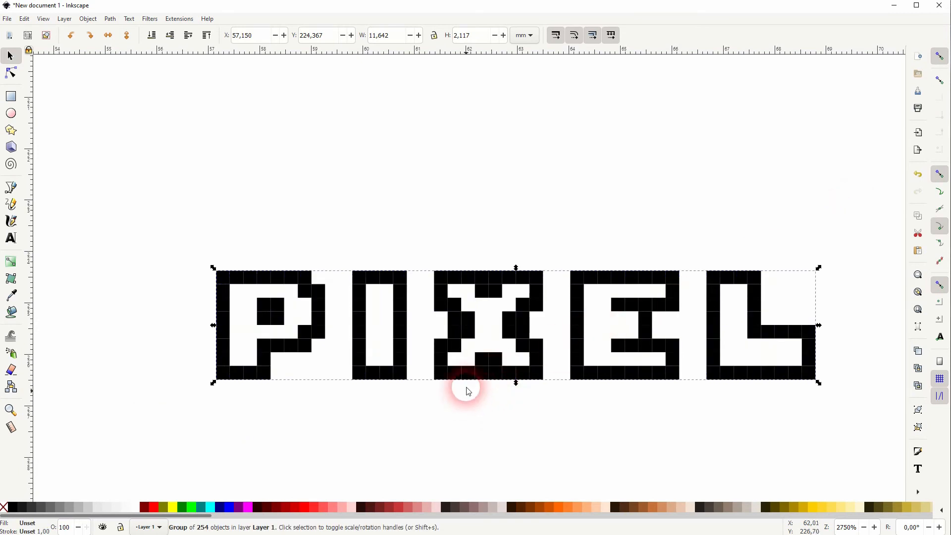
{"action": "left_click_drag", "start_coordinate": [490, 295], "coordinate": [391, 229]}
{"action": "left_click", "coordinate": [459, 407]}
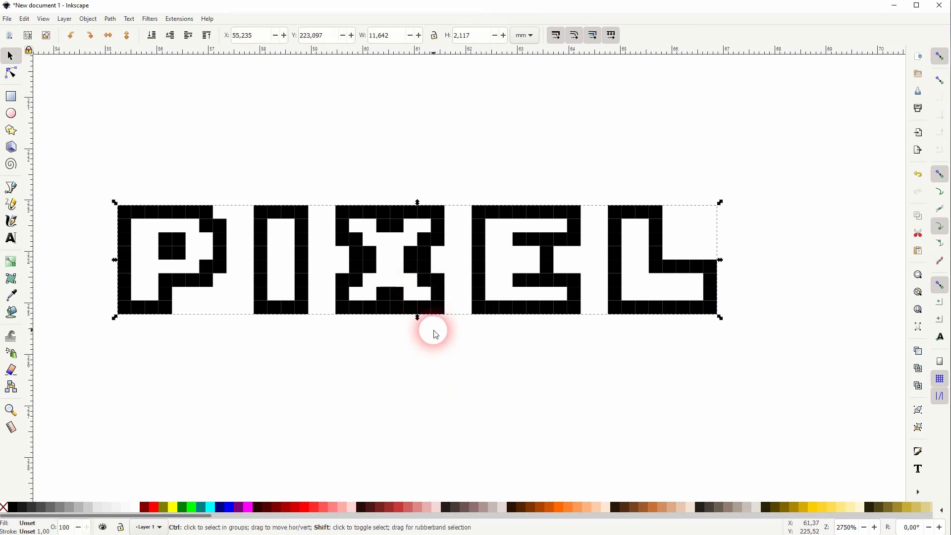
Ungroup the lettering, try pulling the X's bottom-left corner square out below the letter, and undo that move
{"action": "left_click", "coordinate": [423, 353]}
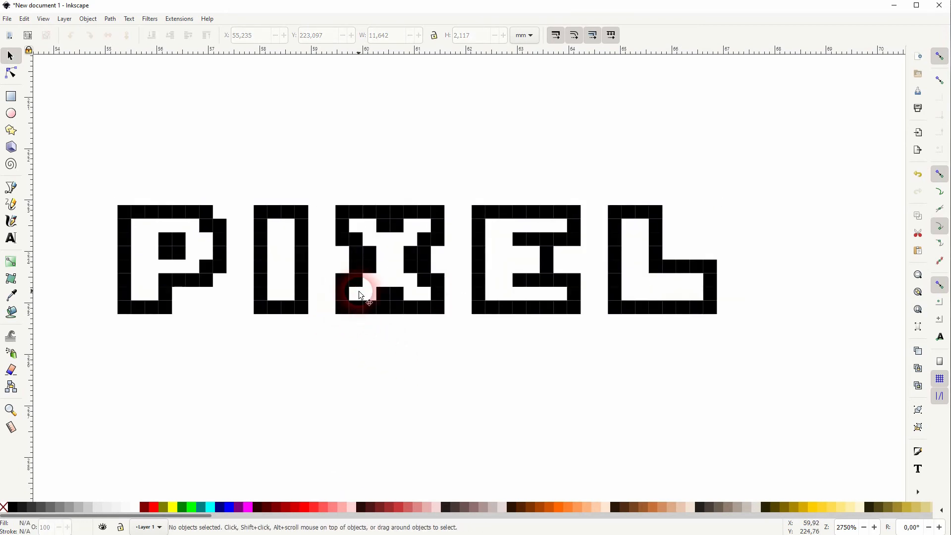
{"action": "left_click_drag", "start_coordinate": [342, 308], "coordinate": [367, 353]}
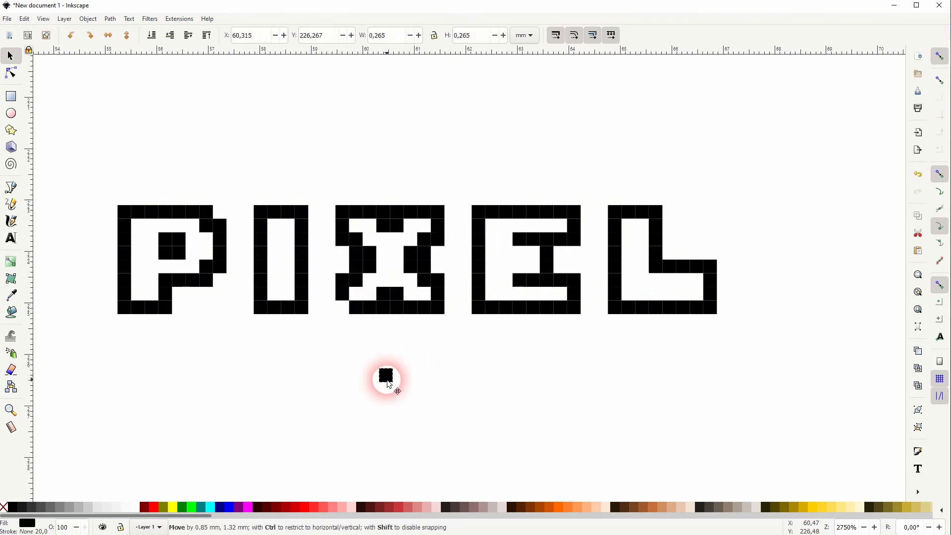
{"action": "left_click_drag", "start_coordinate": [389, 385], "coordinate": [390, 385]}
{"action": "key", "text": "ctrl+z"}
{"action": "key", "text": "Escape"}
Group all rectangles of the PIXEL lettering into one object again
{"action": "left_click_drag", "start_coordinate": [83, 330], "coordinate": [817, 131]}
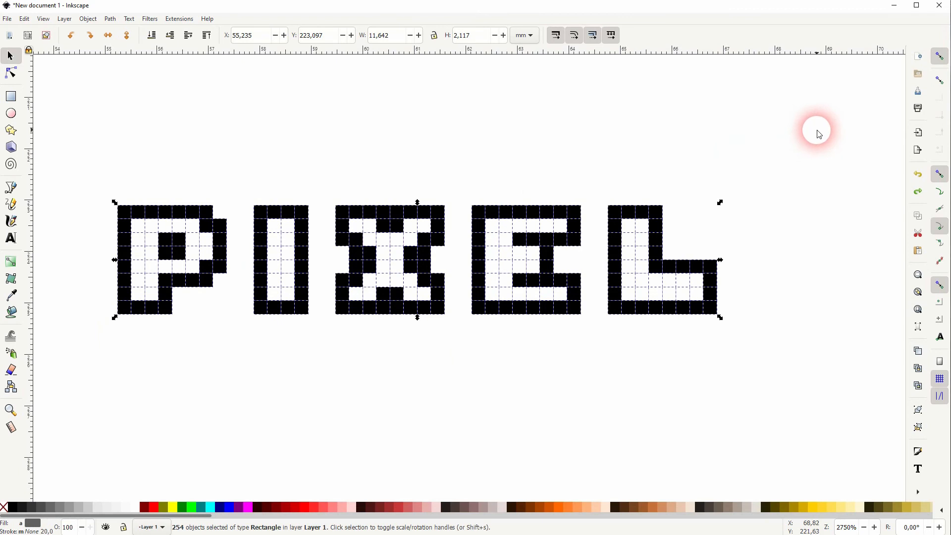
{"action": "key", "text": "ctrl+g"}
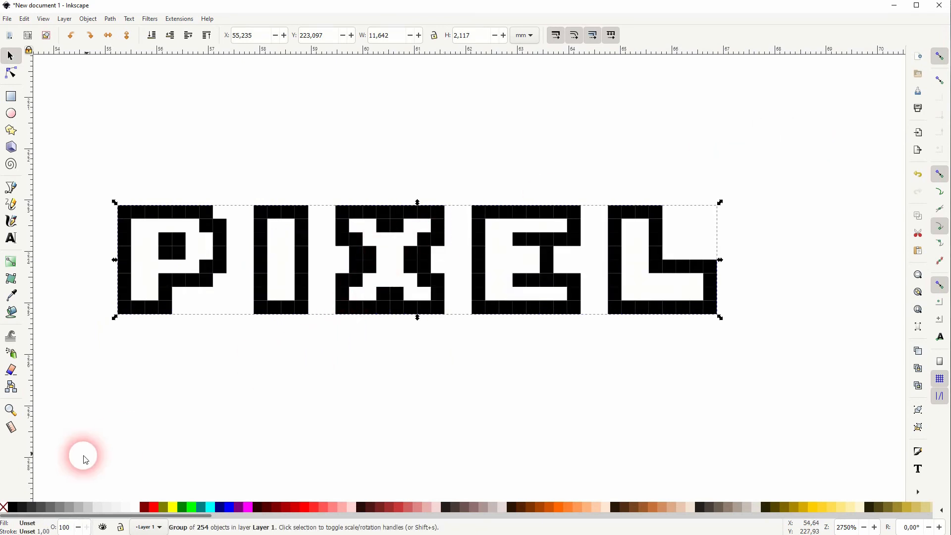
{"action": "left_click", "coordinate": [340, 353]}
Try a shadow by offsetting a duplicate of the grouped lettering one cell right and down and sending it behind the original
{"action": "left_click_drag", "start_coordinate": [64, 346], "coordinate": [792, 156]}
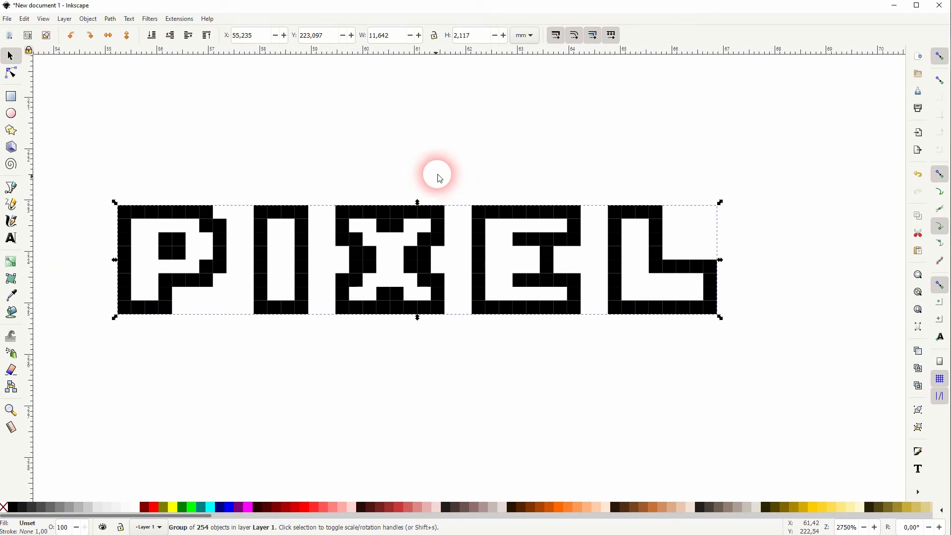
{"action": "left_click_drag", "start_coordinate": [135, 244], "coordinate": [194, 265]}
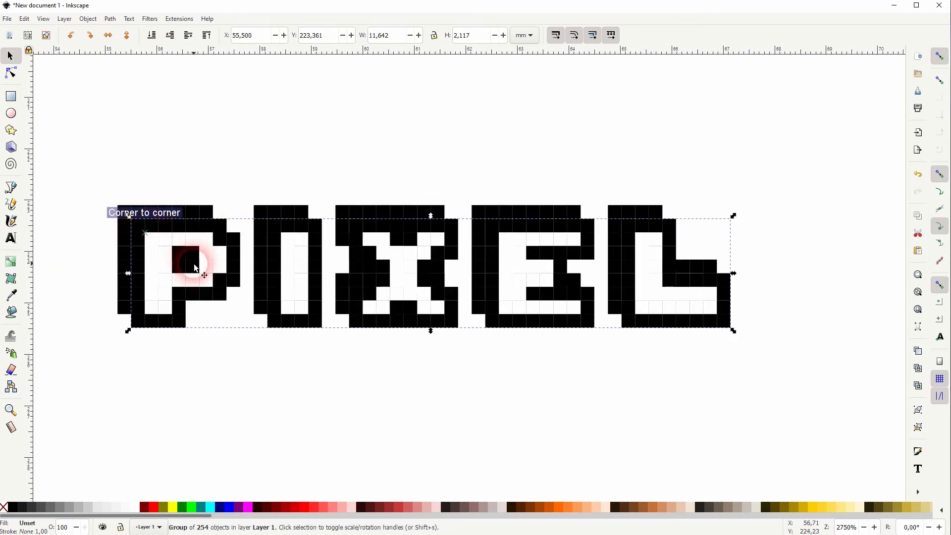
{"action": "left_click", "coordinate": [152, 35]}
{"action": "left_click", "coordinate": [278, 435]}
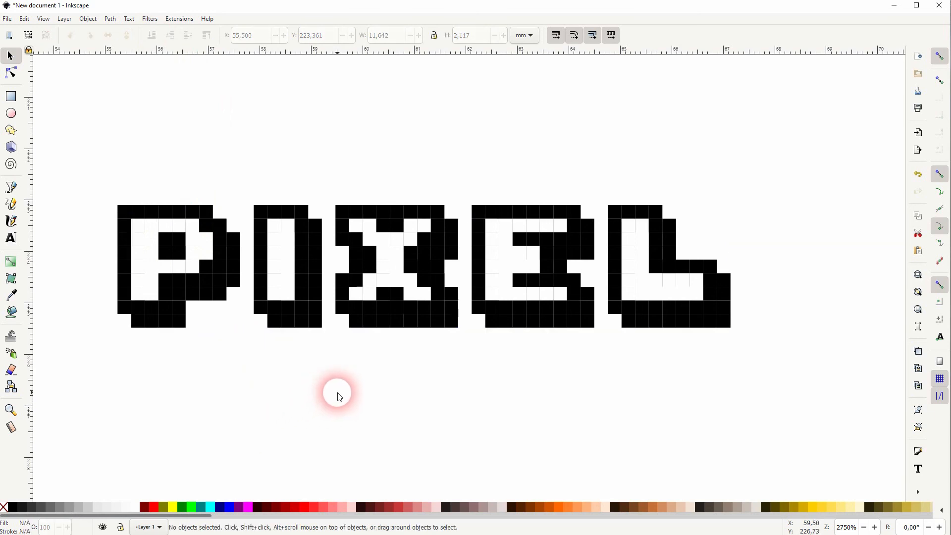
{"action": "scroll", "coordinate": [274, 266], "scroll_direction": "up", "scroll_amount": 6}
{"action": "scroll", "coordinate": [297, 269], "scroll_direction": "down", "scroll_amount": 4}
{"action": "scroll", "coordinate": [300, 272], "scroll_direction": "down", "scroll_amount": 2}
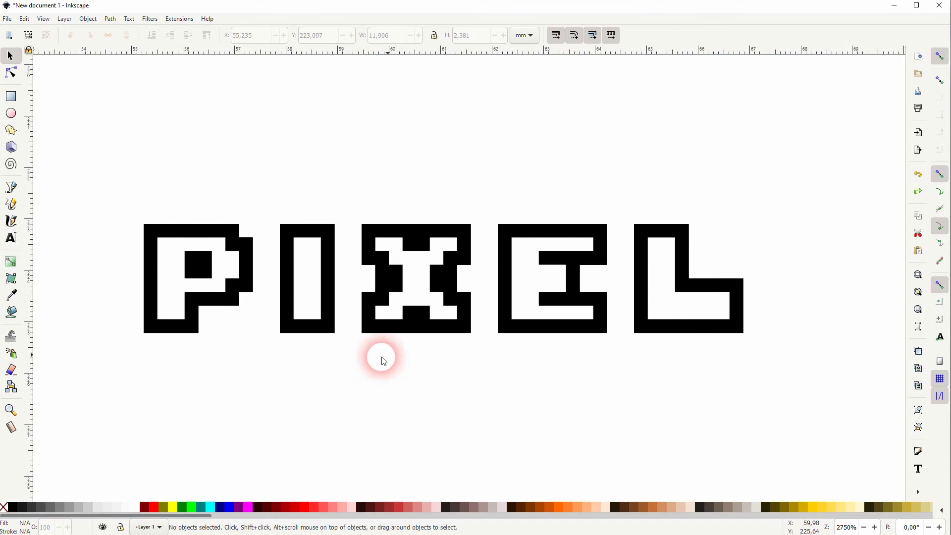
Move the seamless lettering lower on the canvas, duplicate it, and snap the copy one cell right and down
{"action": "left_click_drag", "start_coordinate": [88, 387], "coordinate": [870, 136]}
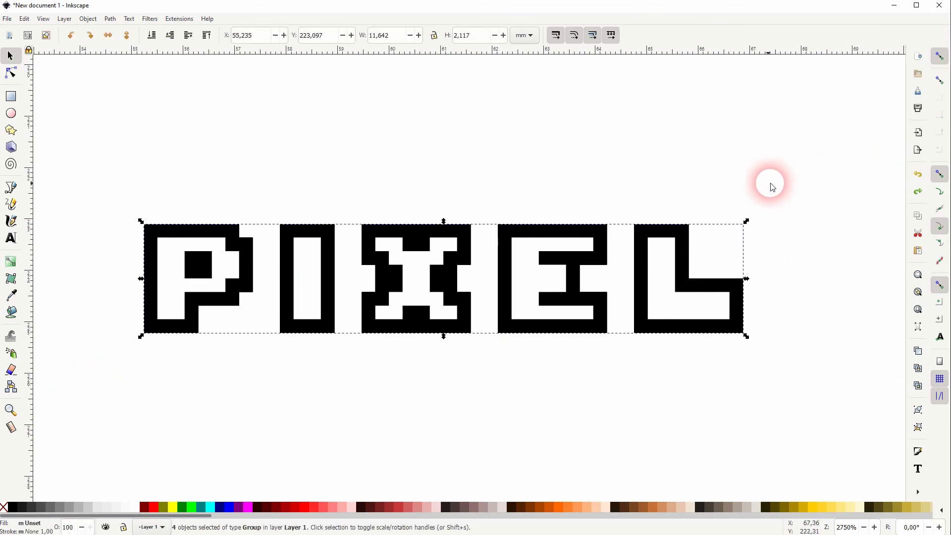
{"action": "left_click_drag", "start_coordinate": [641, 265], "coordinate": [692, 336]}
{"action": "key", "text": "ctrl+d"}
{"action": "left_click_drag", "start_coordinate": [160, 315], "coordinate": [174, 329]}
{"action": "left_click", "coordinate": [754, 275]}
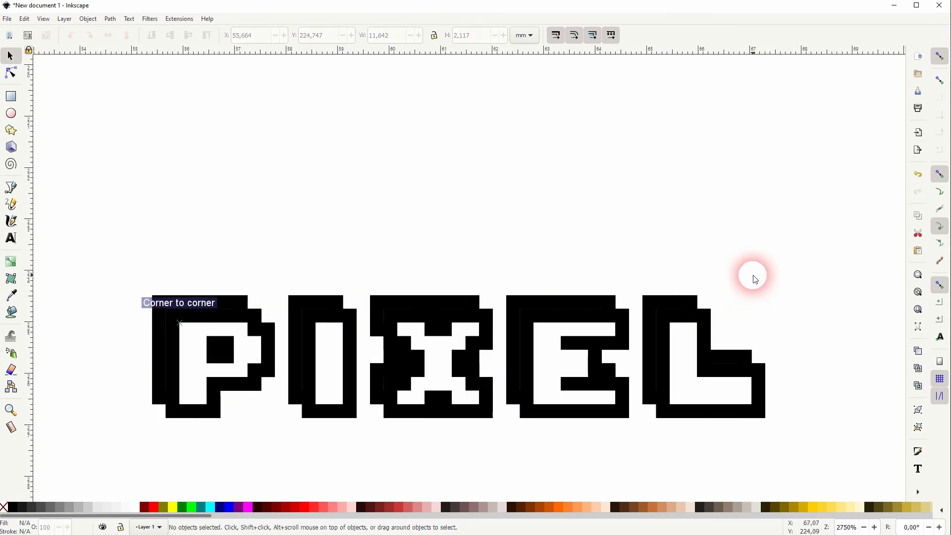
Lower the offset copy of the lettering to the bottom so it forms a drop shadow behind the original
{"action": "scroll", "coordinate": [696, 360], "scroll_direction": "up", "scroll_amount": 3, "text": "ctrl"}
{"action": "scroll", "coordinate": [697, 346], "scroll_direction": "down", "scroll_amount": 3, "text": "ctrl"}
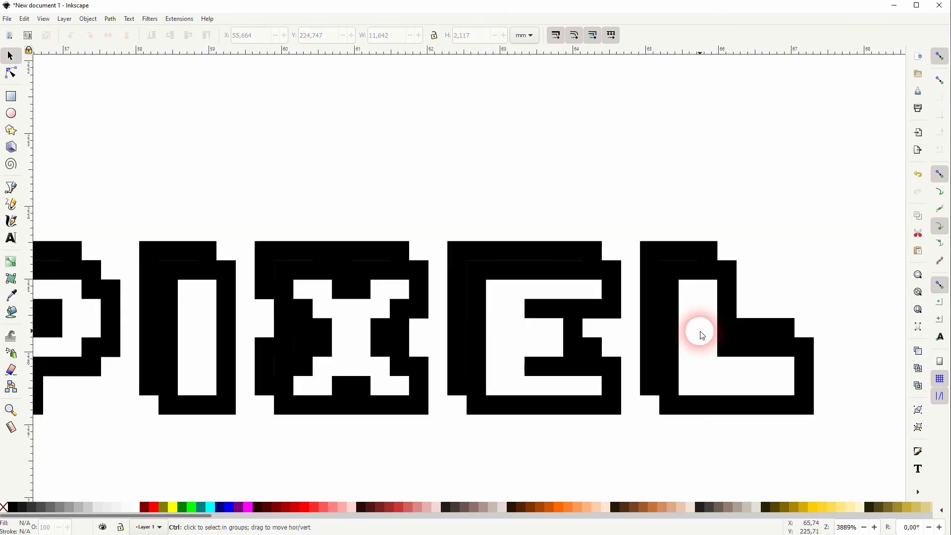
{"action": "left_click_drag", "start_coordinate": [150, 409], "coordinate": [823, 272]}
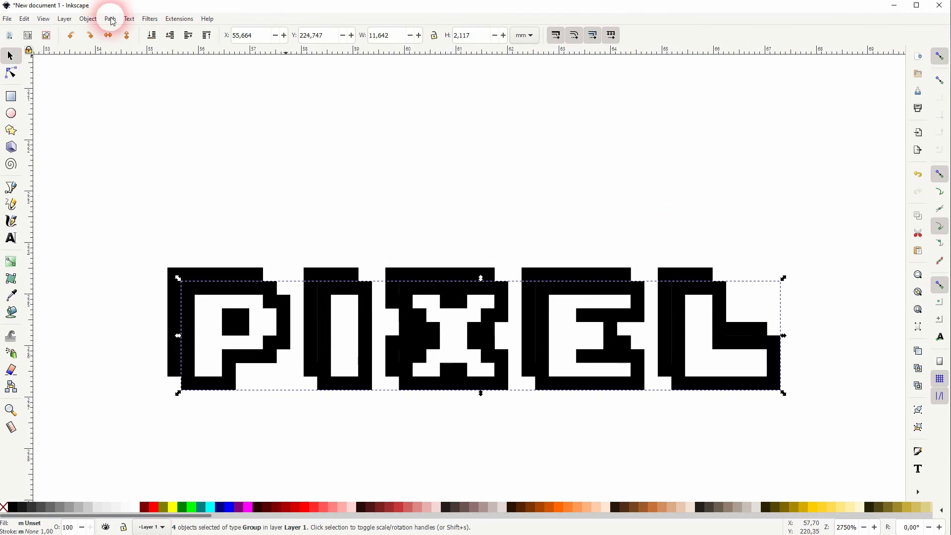
{"action": "left_click", "coordinate": [152, 36]}
{"action": "left_click", "coordinate": [153, 210]}
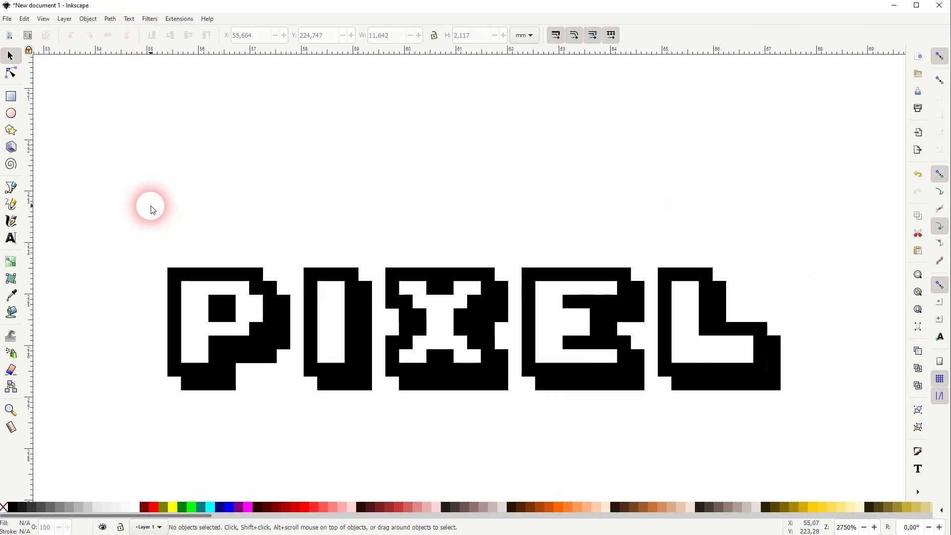